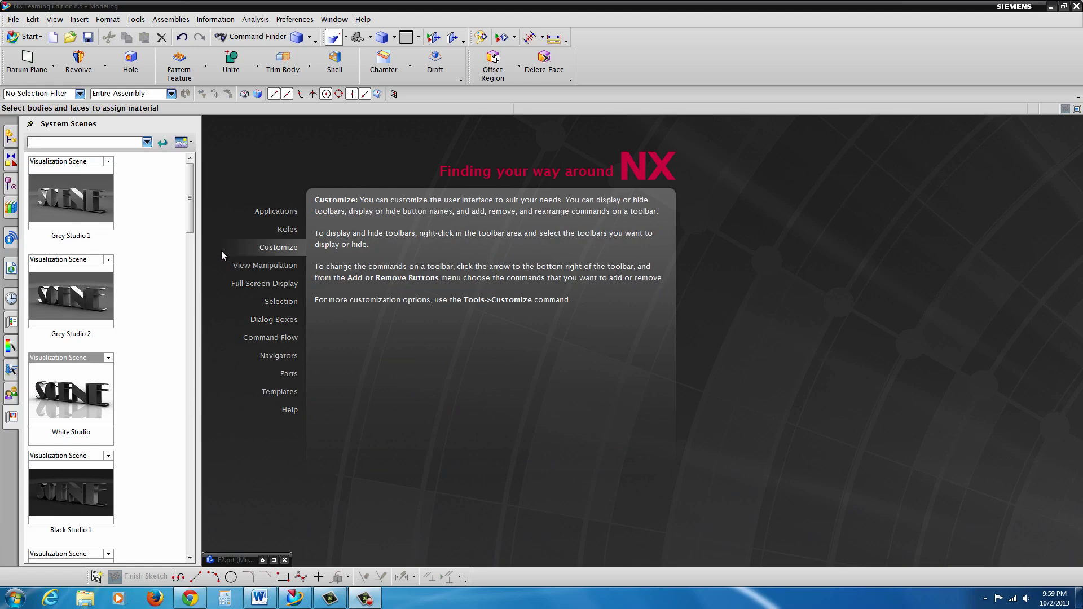
# Step: Start a new inch Model part named E1b.prt, clearing the 'File already exists' error
pyautogui.click(53, 37)
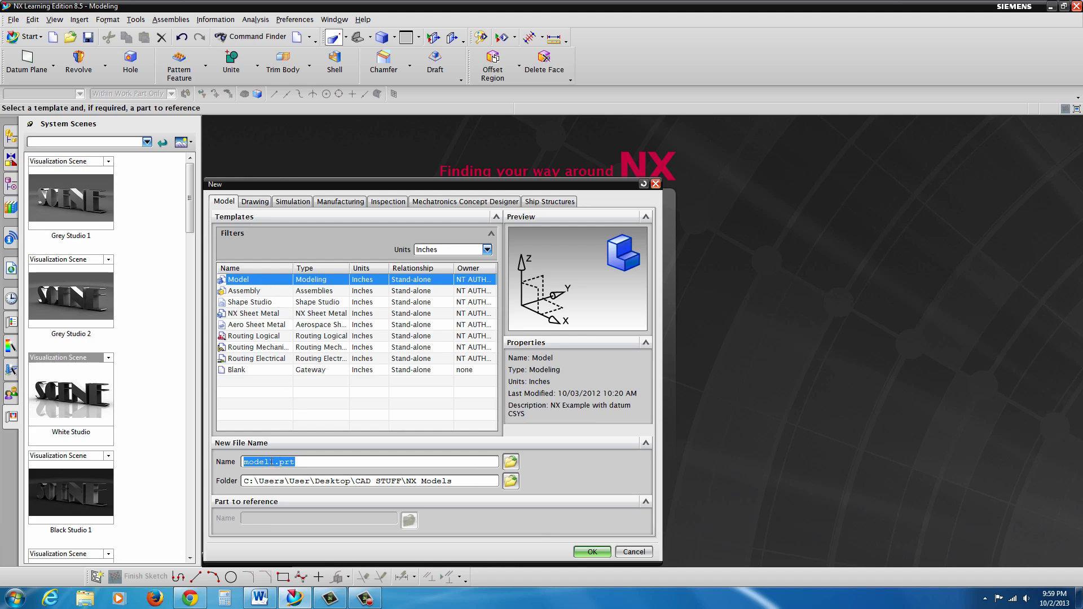
pyautogui.moveTo(275, 462); pyautogui.dragTo(269, 462)
pyautogui.write('E')
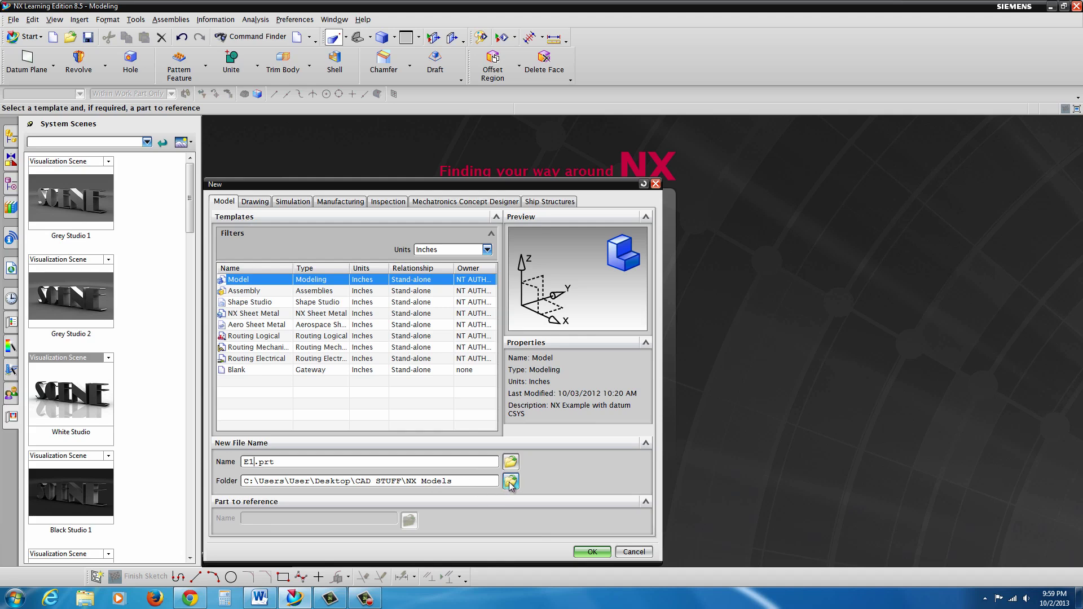
pyautogui.click(593, 552)
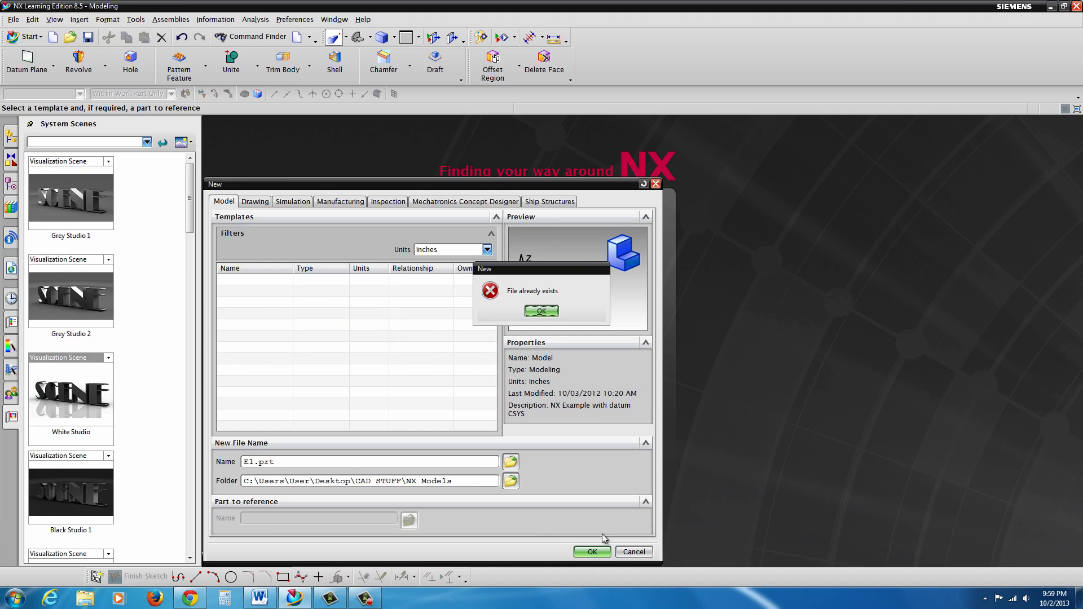
pyautogui.click(533, 312)
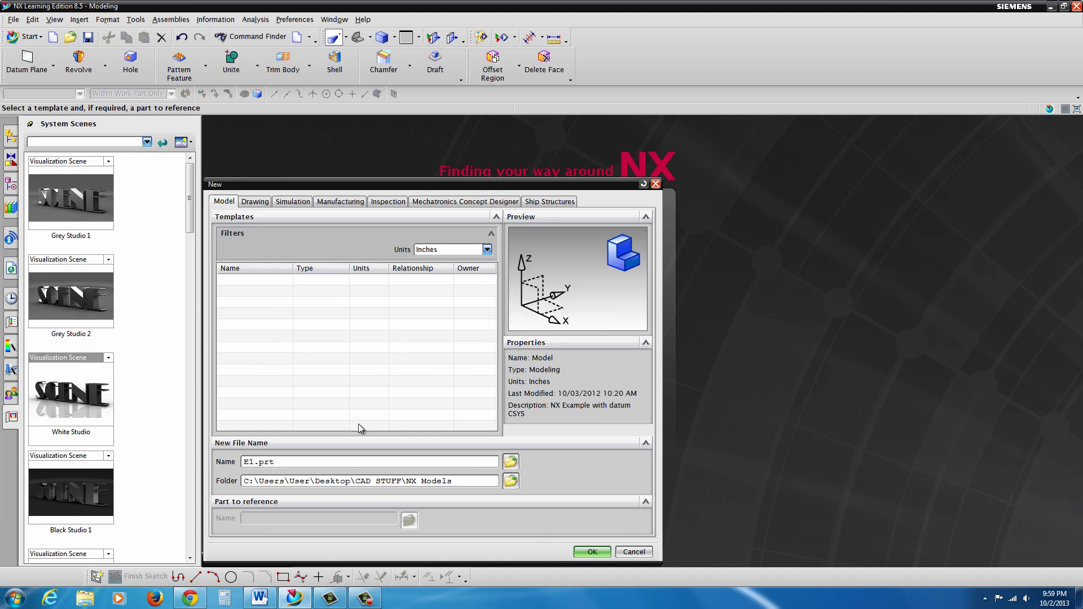
pyautogui.click(250, 461)
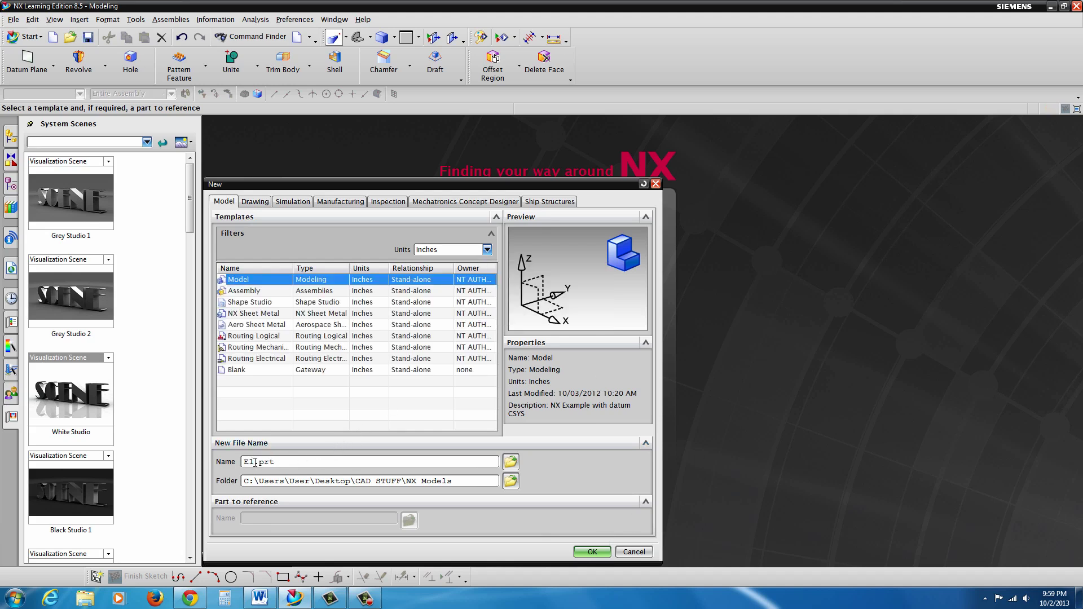
# Step: Create E1b.prt, show the Reuse Library and Part Navigator, and maximize the part window
pyautogui.click(591, 552)
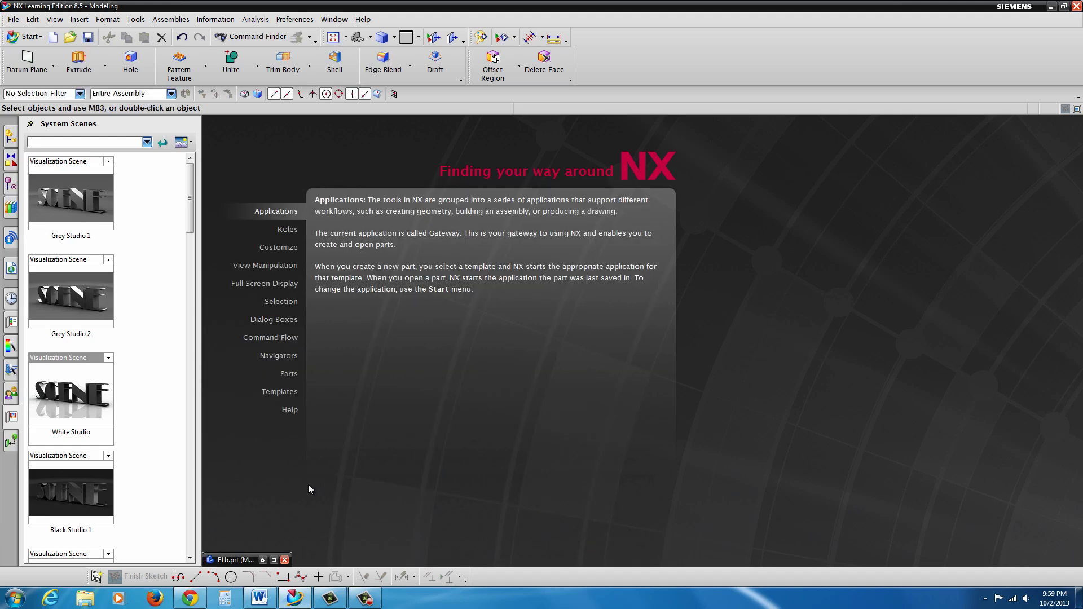
pyautogui.click(10, 209)
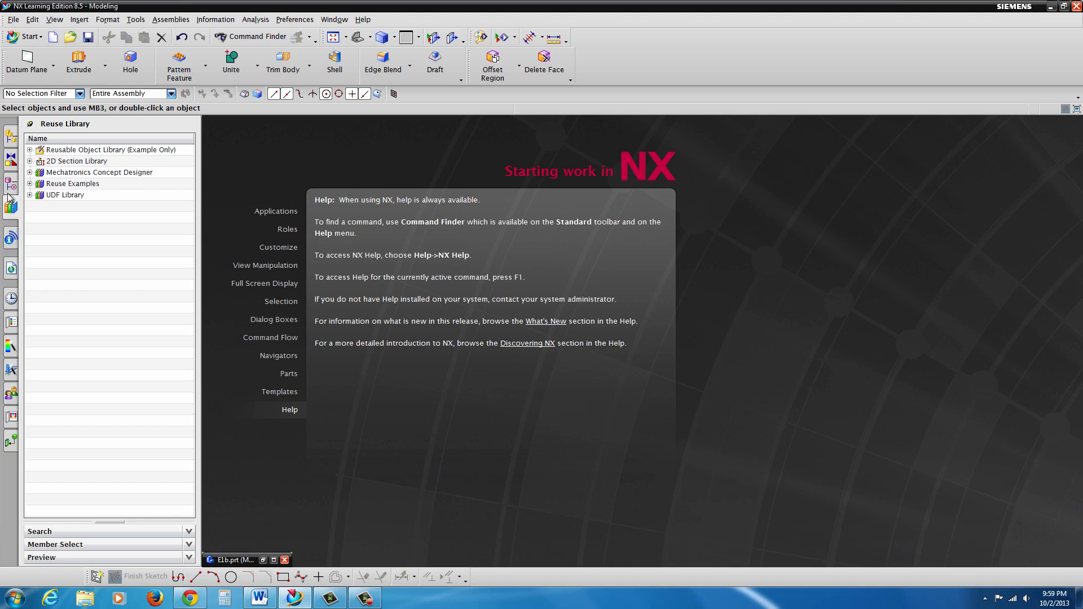
pyautogui.click(11, 182)
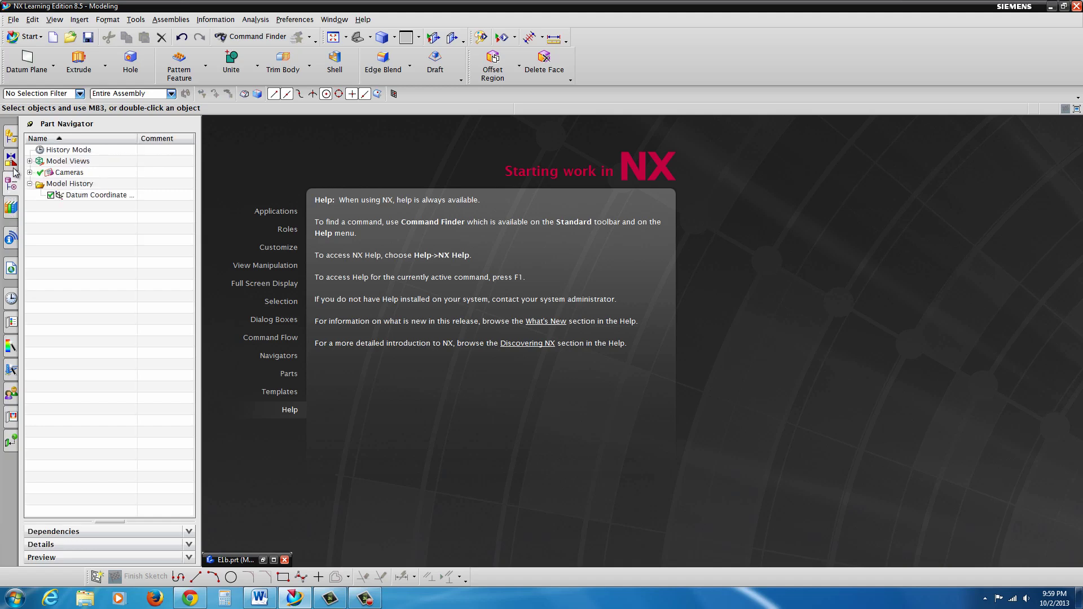
pyautogui.click(270, 338)
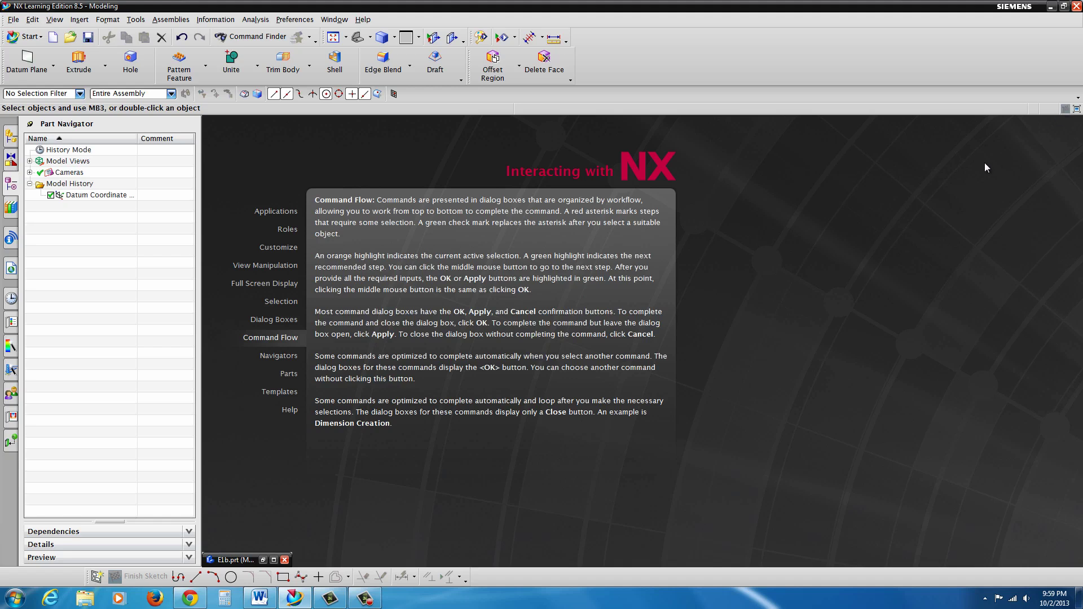
pyautogui.click(273, 560)
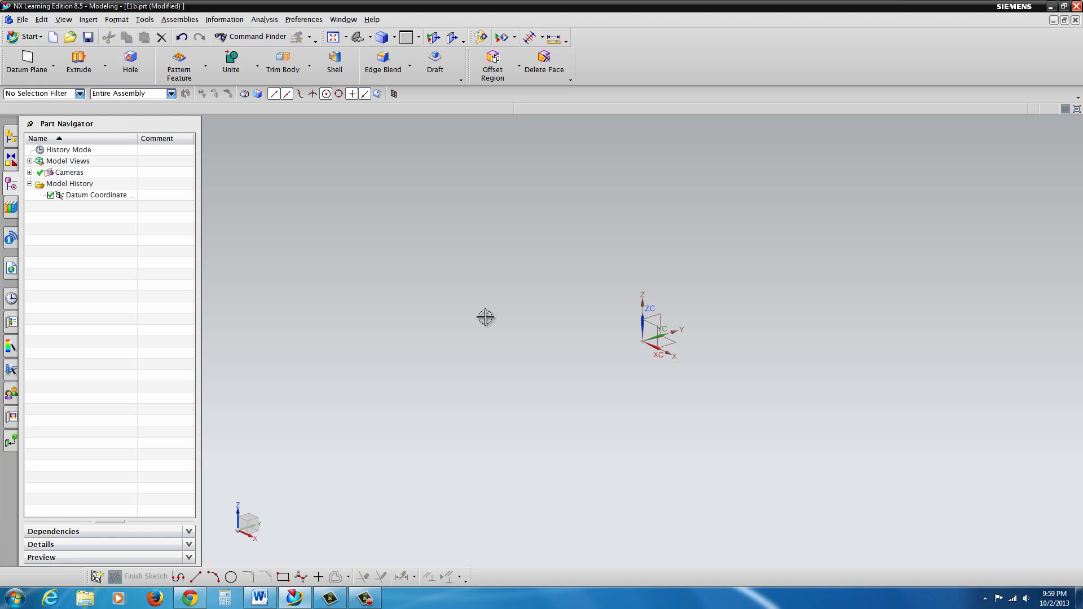
# Step: Create Sketch (1) on the datum XY plane
pyautogui.click(96, 578)
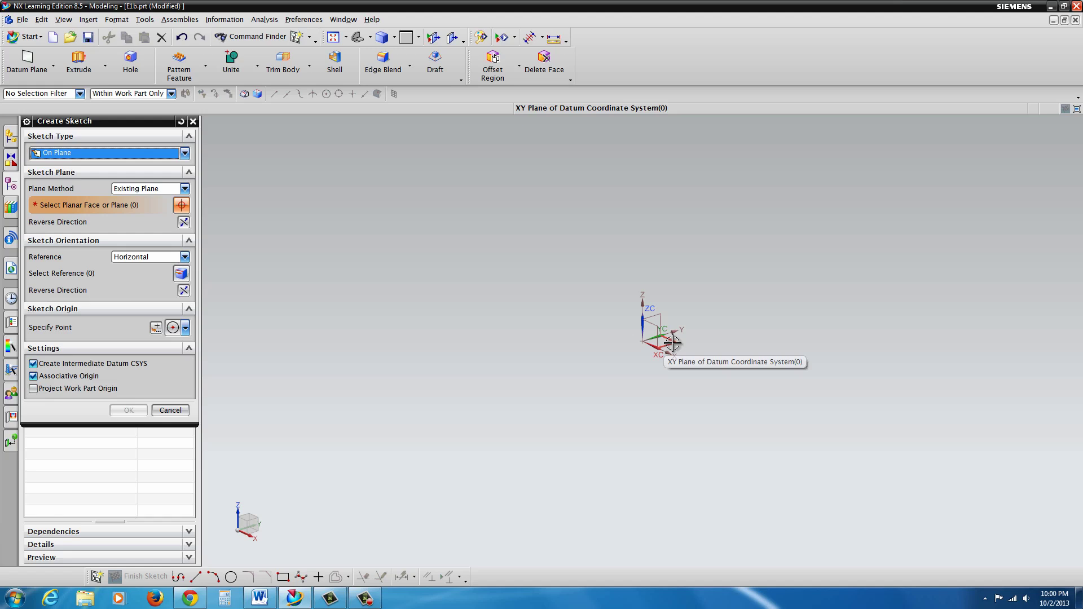
pyautogui.click(672, 343)
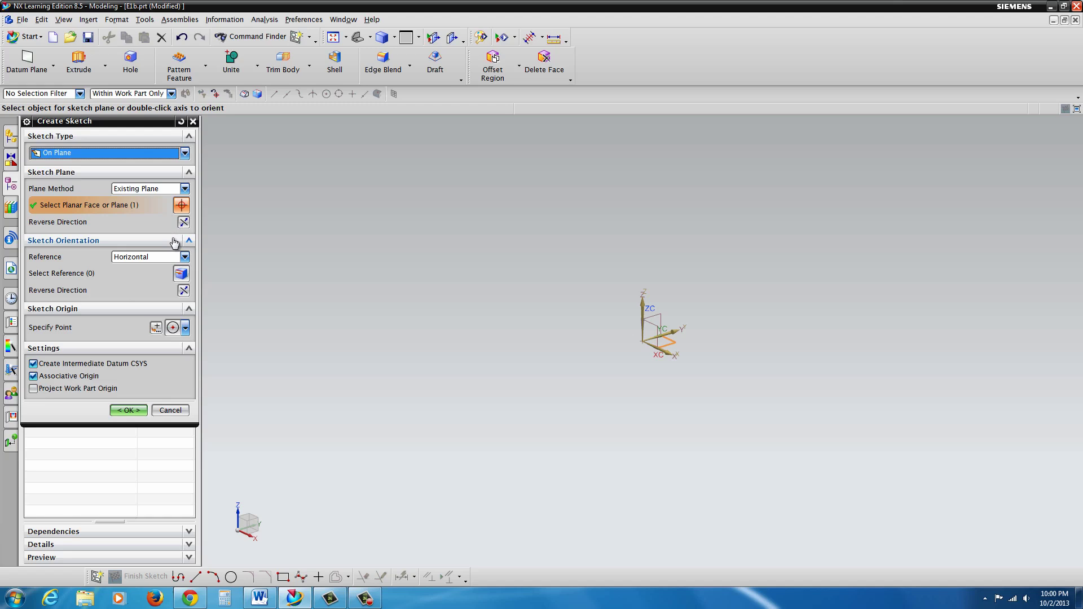
pyautogui.click(128, 411)
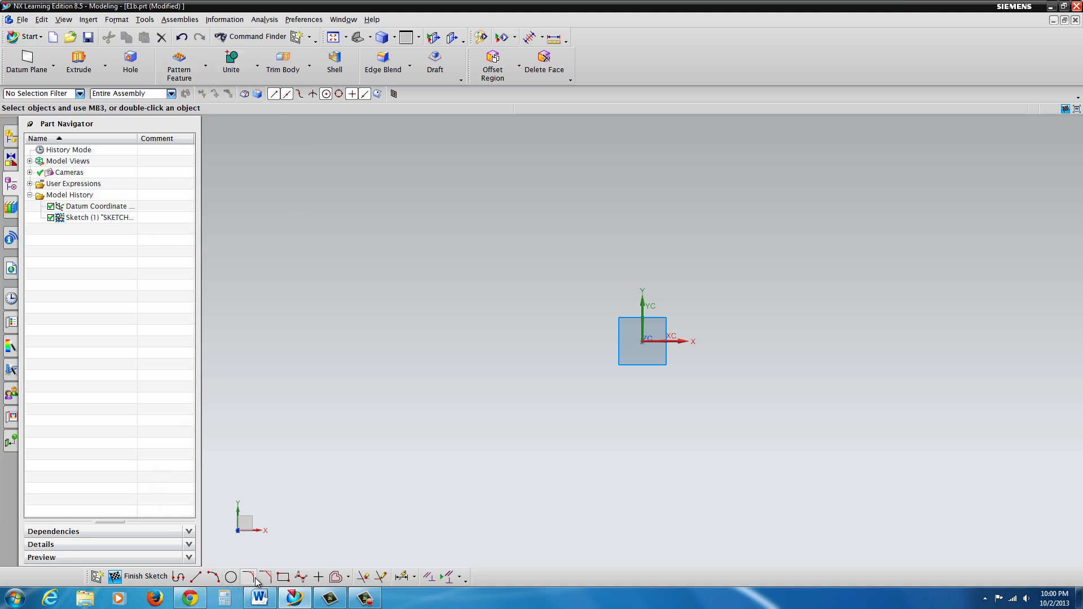
# Step: Draw a roughly 2.4 × 4.7 in rectangle with one corner at the datum origin
pyautogui.click(284, 578)
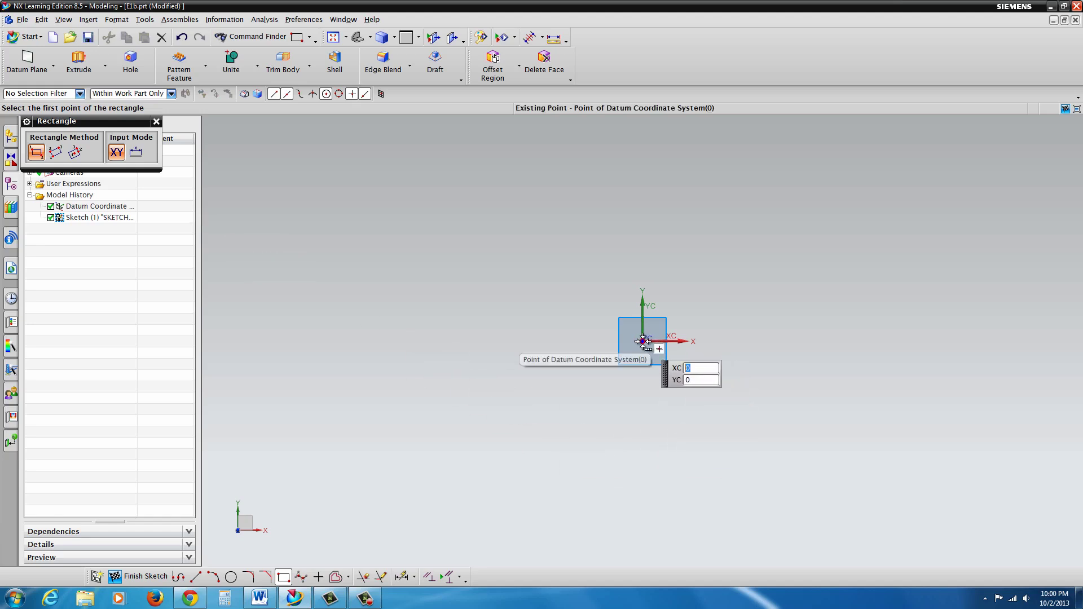
pyautogui.click(643, 341)
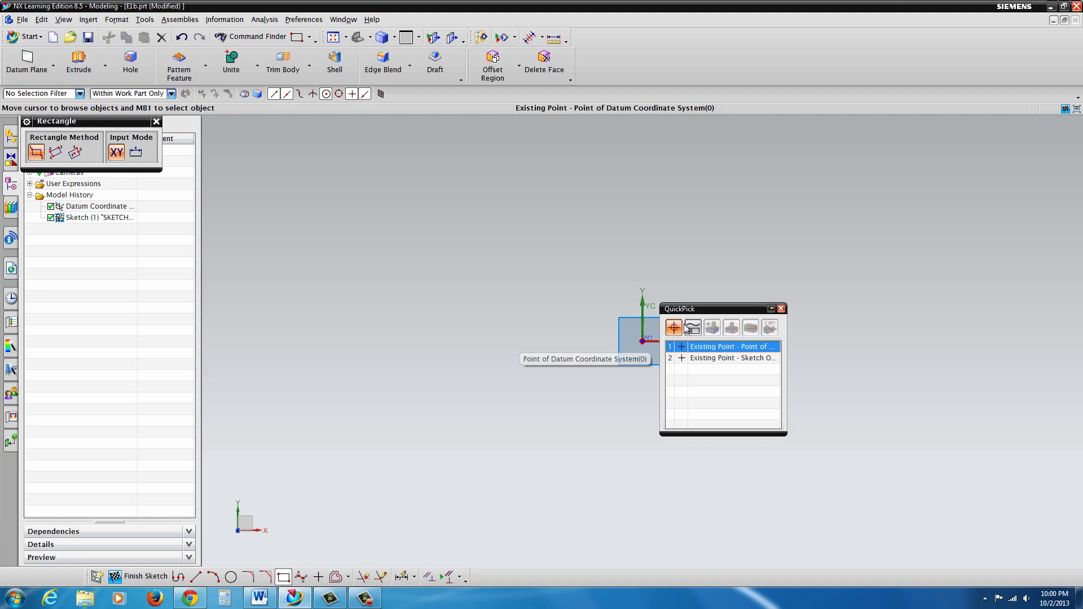
pyautogui.click(684, 346)
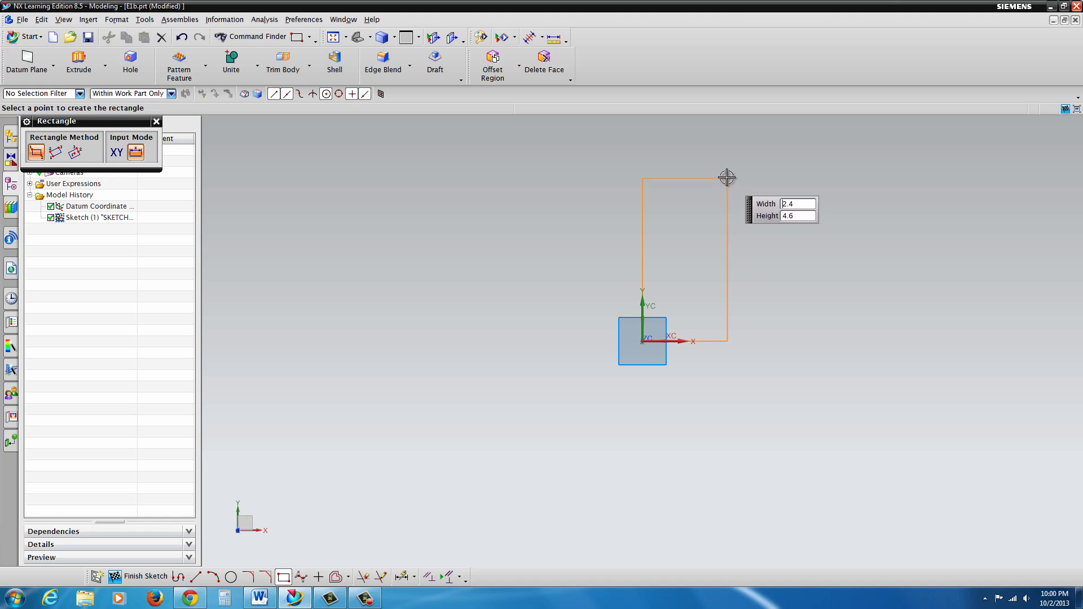
pyautogui.click(727, 175)
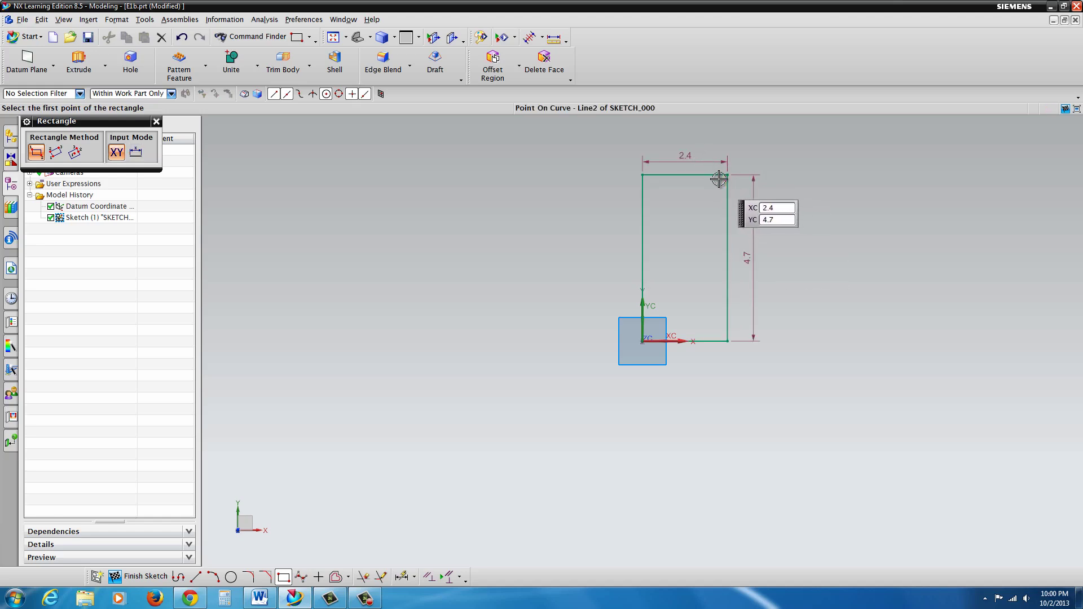
pyautogui.doubleClick(685, 154)
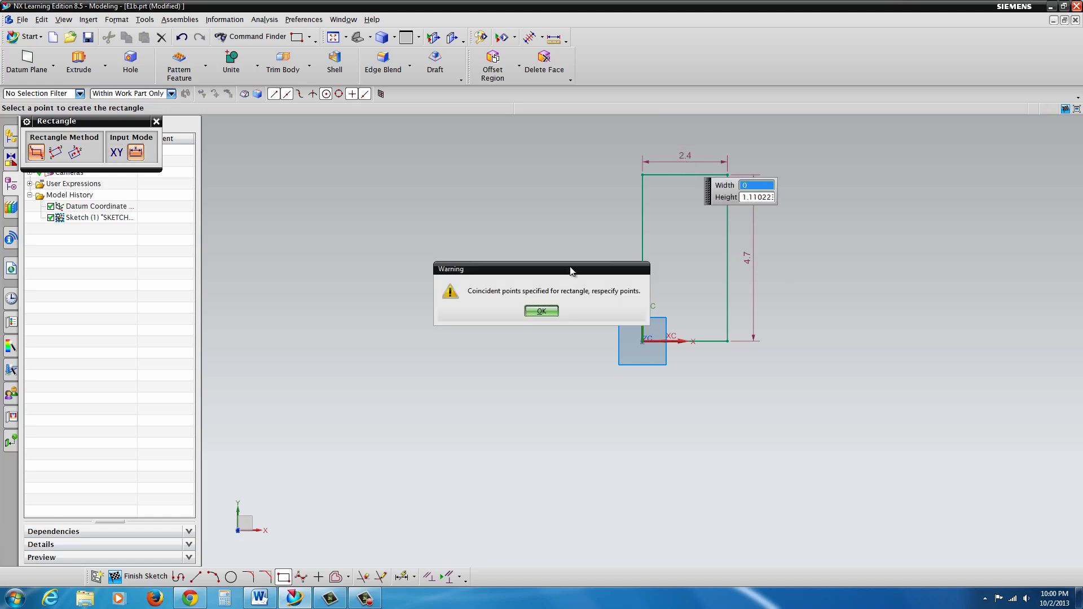
pyautogui.click(540, 310)
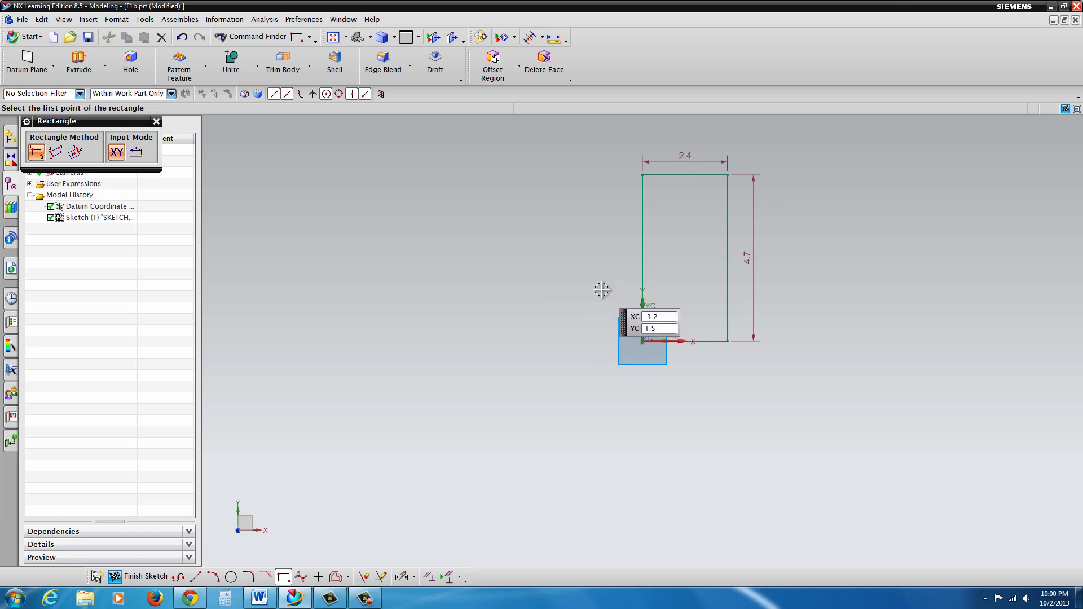
# Step: Set the rectangle dimensions to 3 wide and 5 tall, moving the labels clear
pyautogui.press('Escape')
pyautogui.doubleClick(688, 160)
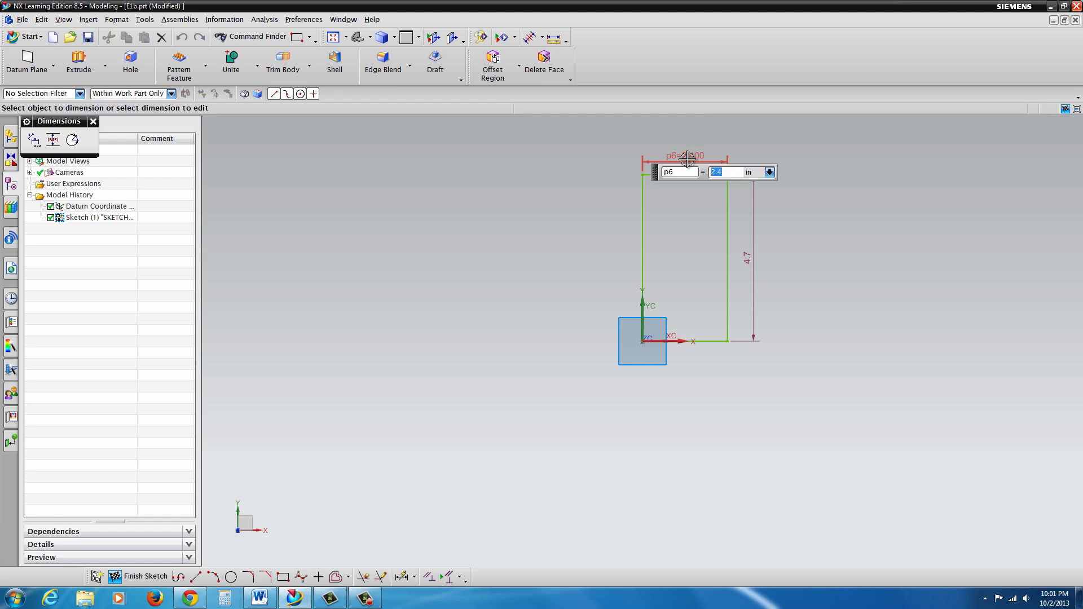
pyautogui.write('3')
pyautogui.press('Return')
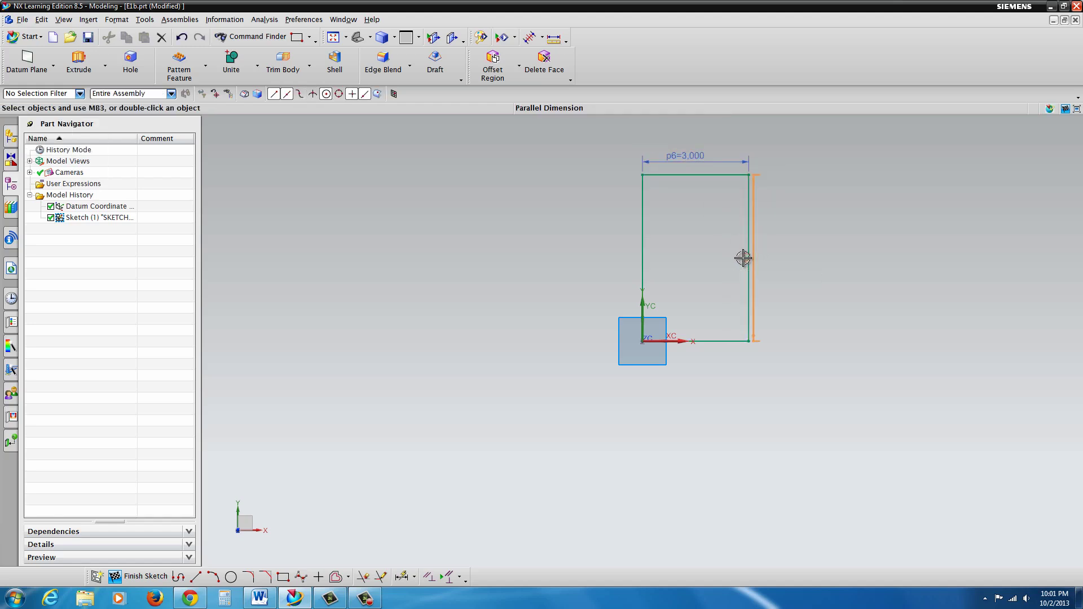
pyautogui.doubleClick(744, 257)
pyautogui.press('Return')
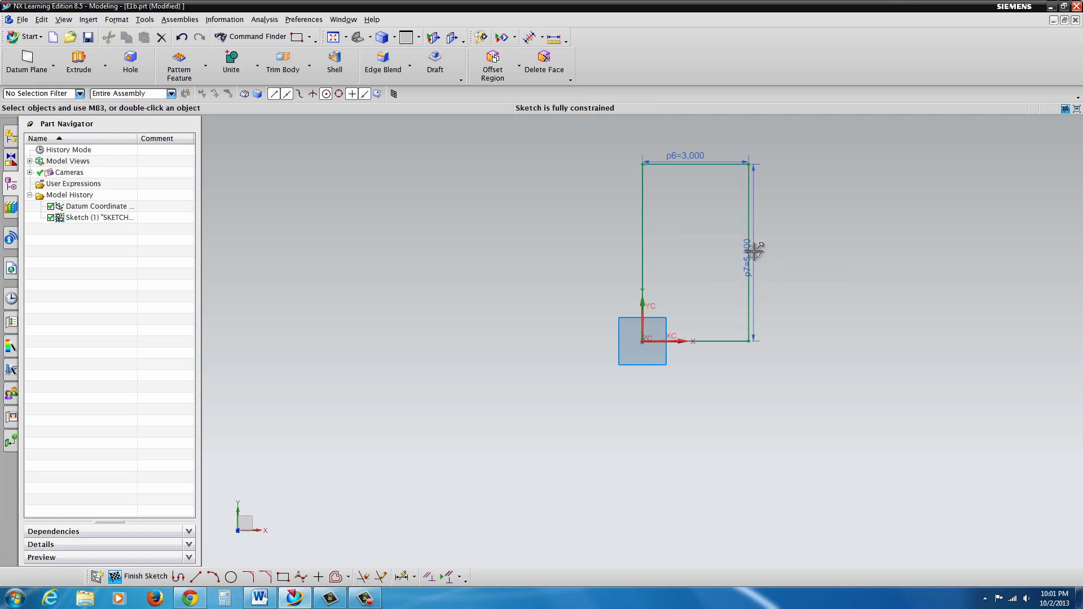
pyautogui.moveTo(749, 252); pyautogui.dragTo(770, 254)
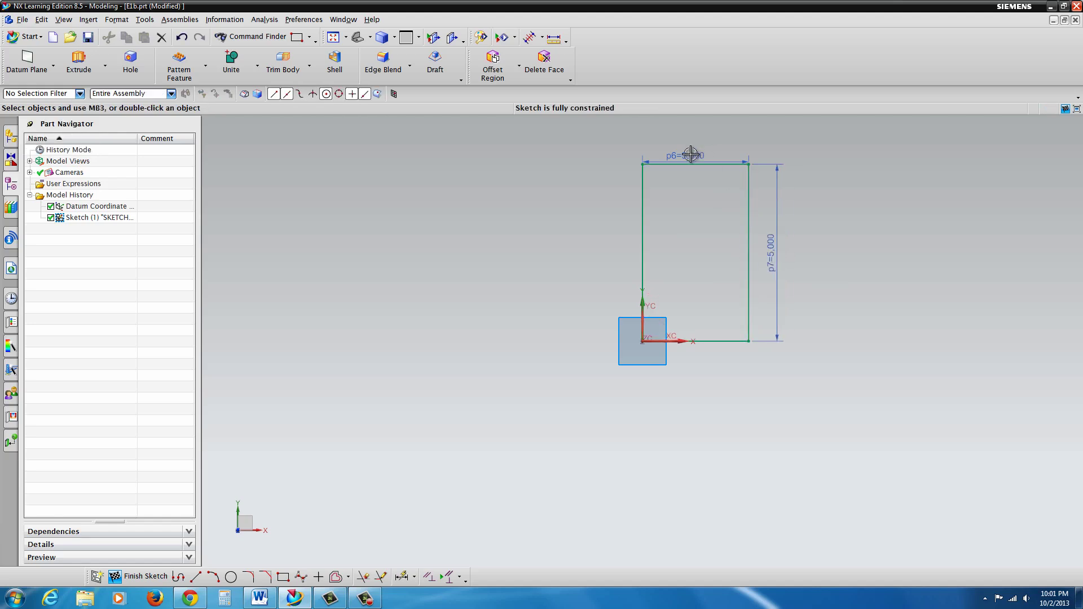
pyautogui.moveTo(691, 155); pyautogui.dragTo(696, 143)
# Step: Extrude the 3 × 5 rectangle 0.5 in as Extrude (2)
pyautogui.click(79, 63)
pyautogui.moveTo(564, 347)
pyautogui.mouseDown(button='middle')
pyautogui.moveTo(527, 356)
pyautogui.moveTo(590, 375)
pyautogui.mouseUp(button='middle')
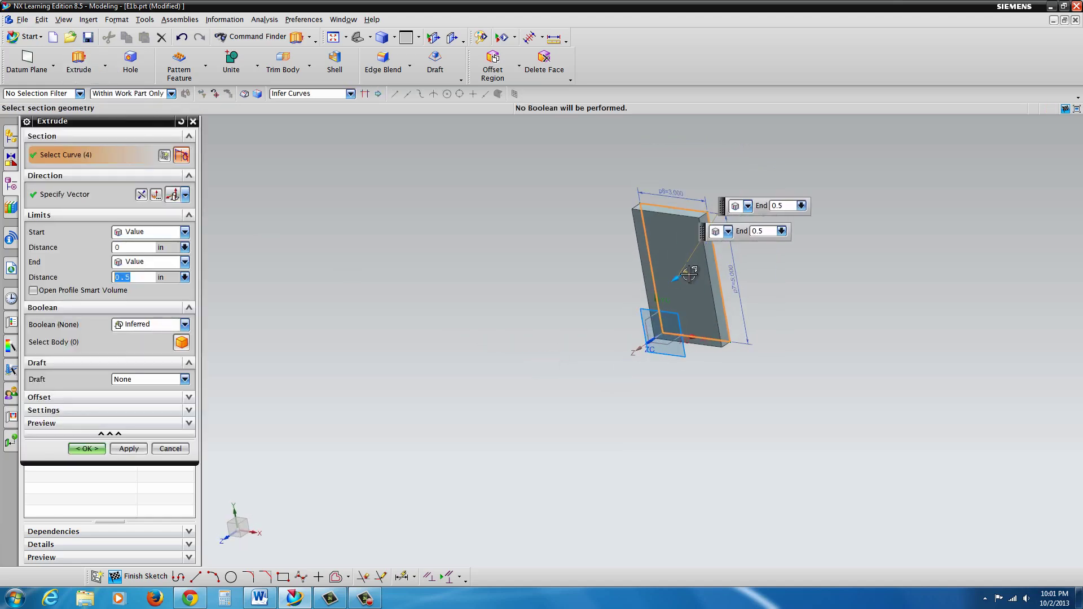
pyautogui.scroll(2, 689, 274)
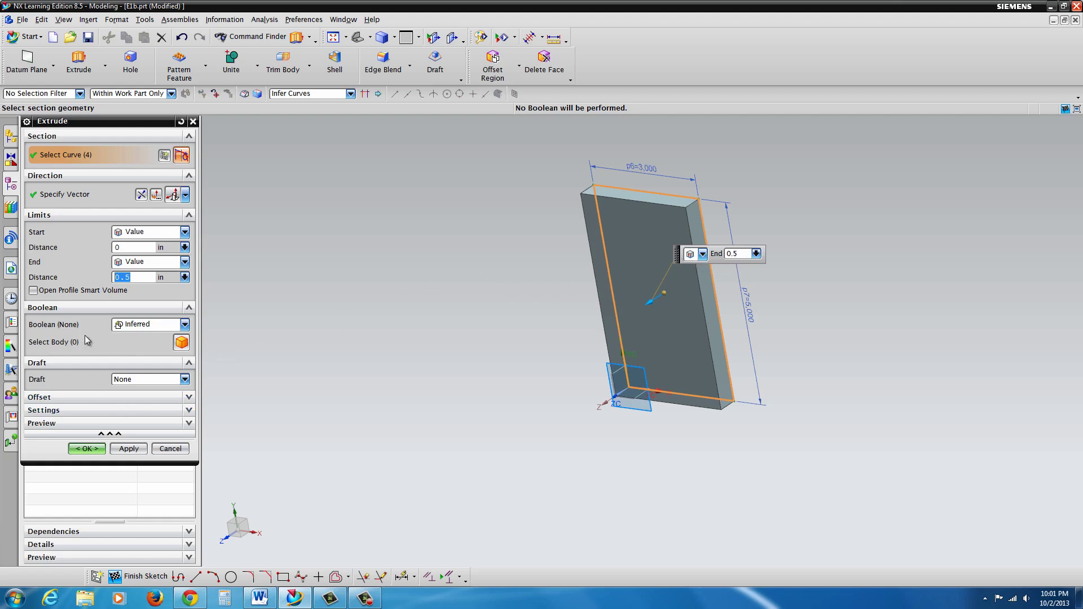
pyautogui.click(87, 449)
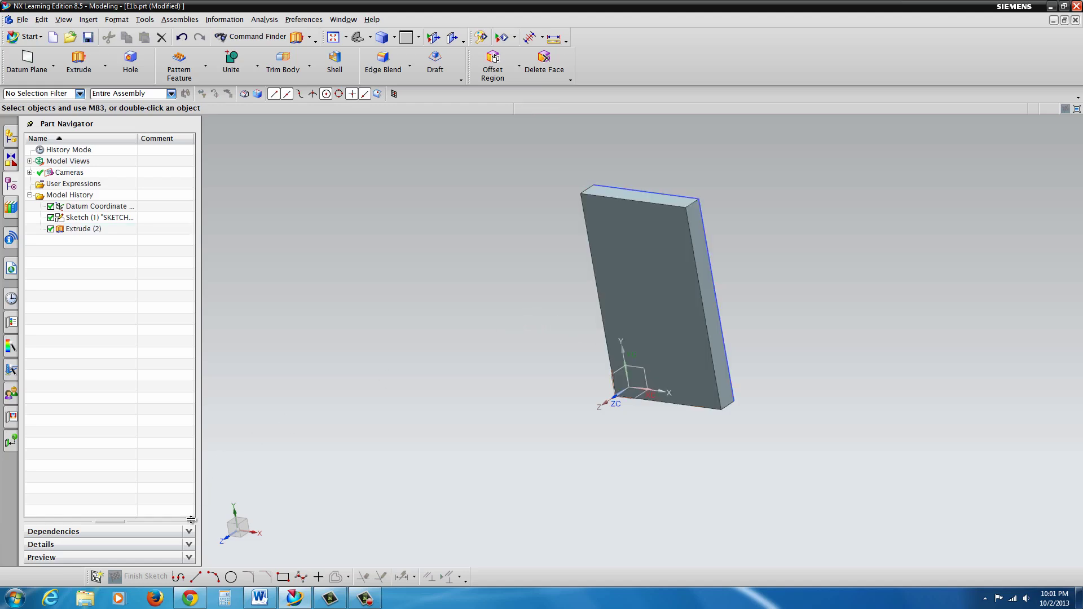
# Step: Create Sketch (3) on the plate's large front face
pyautogui.click(97, 576)
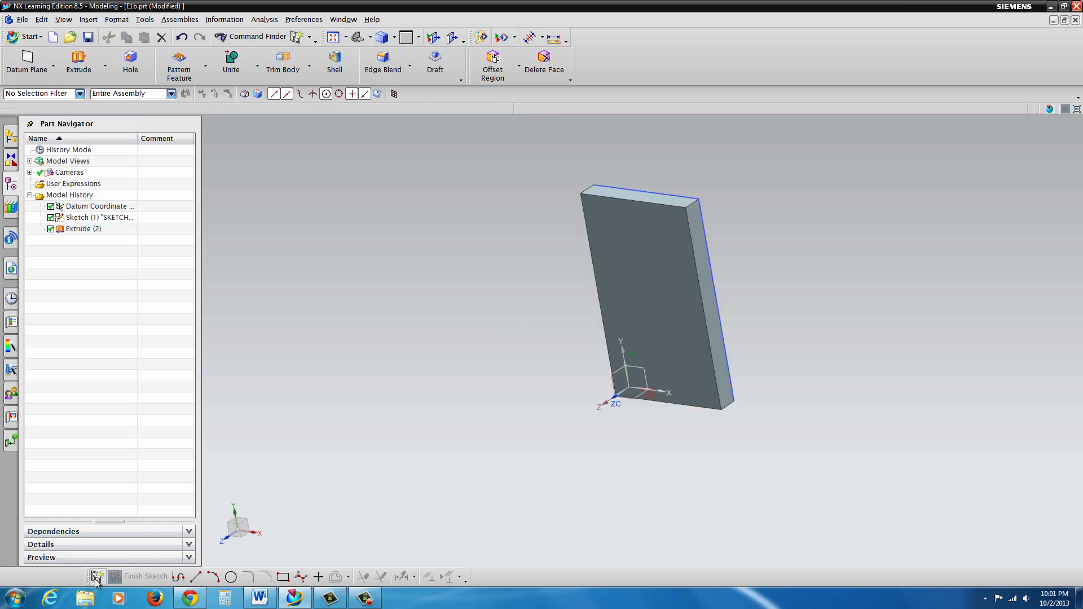
pyautogui.click(644, 340)
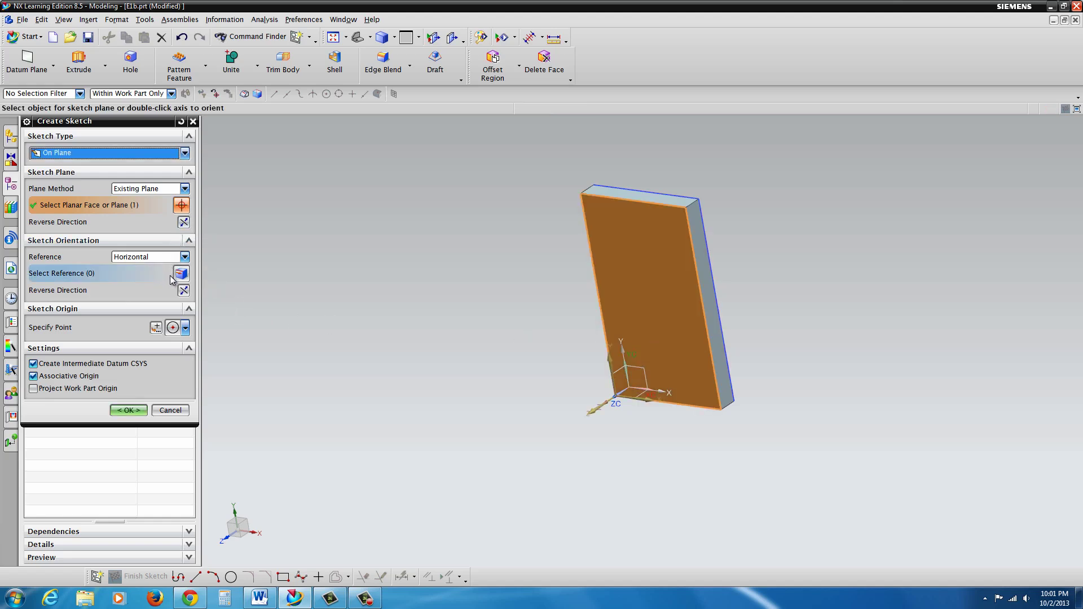
pyautogui.click(132, 410)
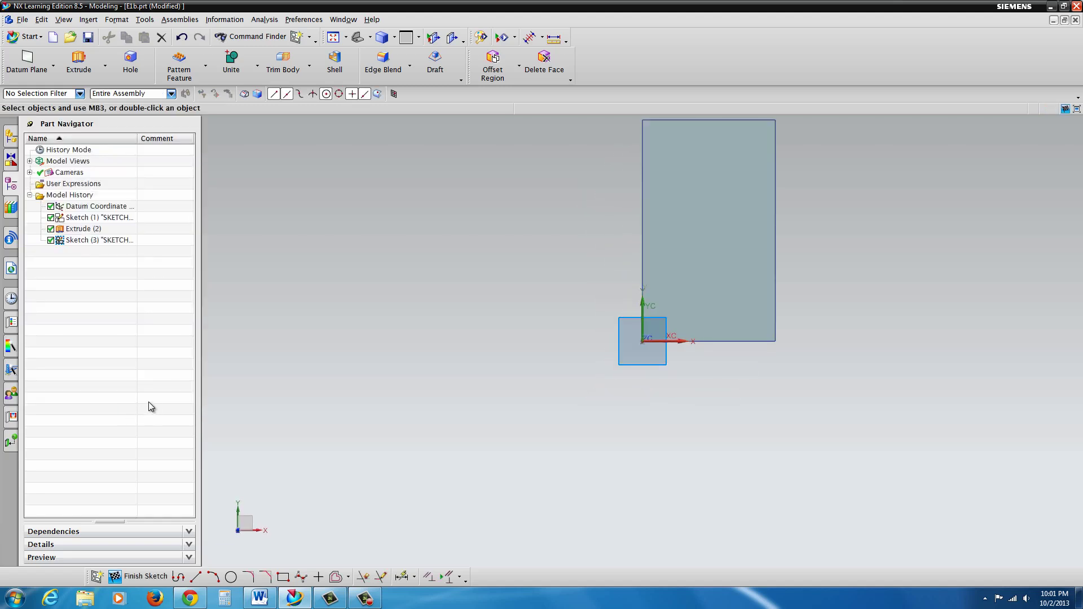
# Step: Draw a 3-in-wide rectangle from the sketch origin to the block's right edge
pyautogui.click(284, 577)
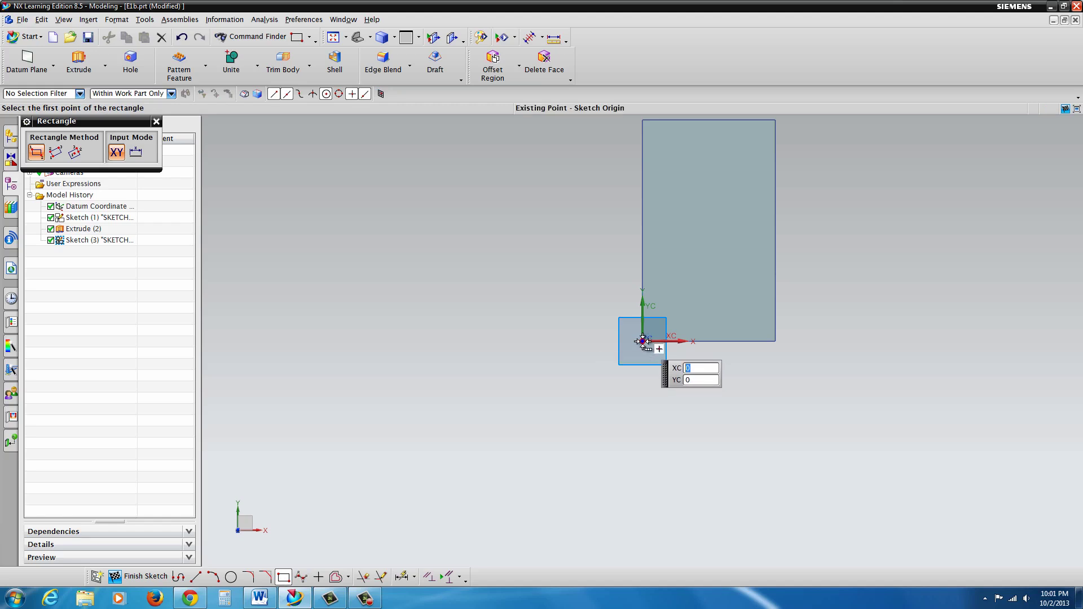
pyautogui.click(643, 341)
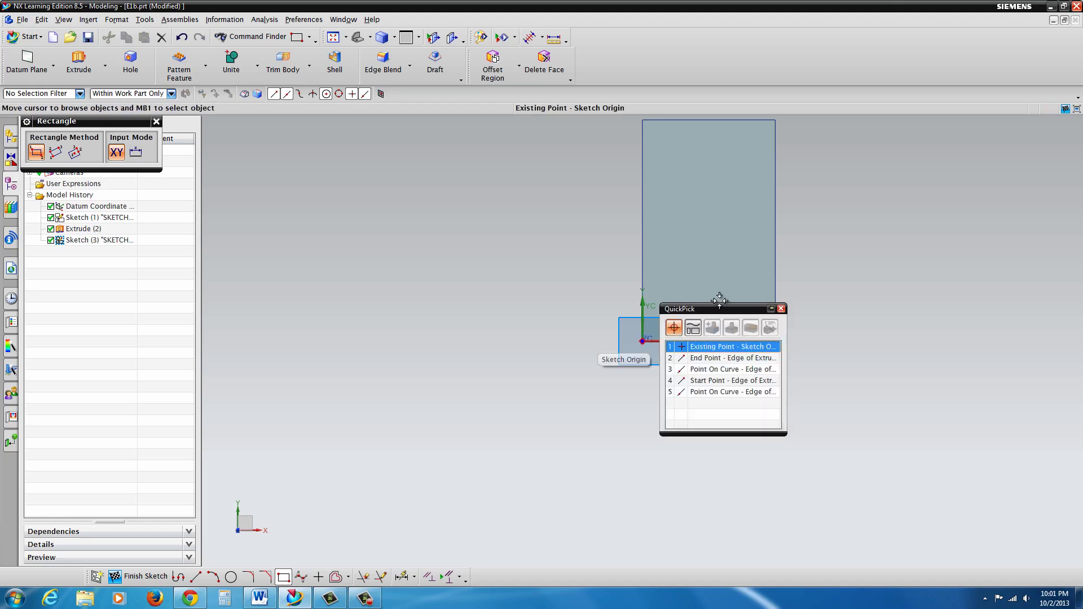
pyautogui.click(775, 263)
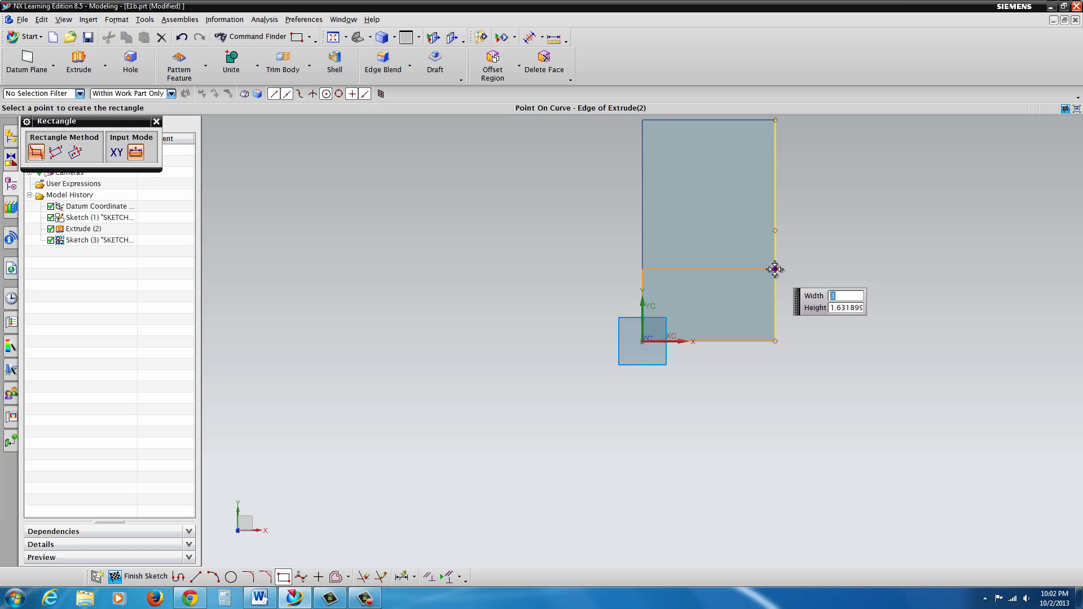
pyautogui.click(775, 269)
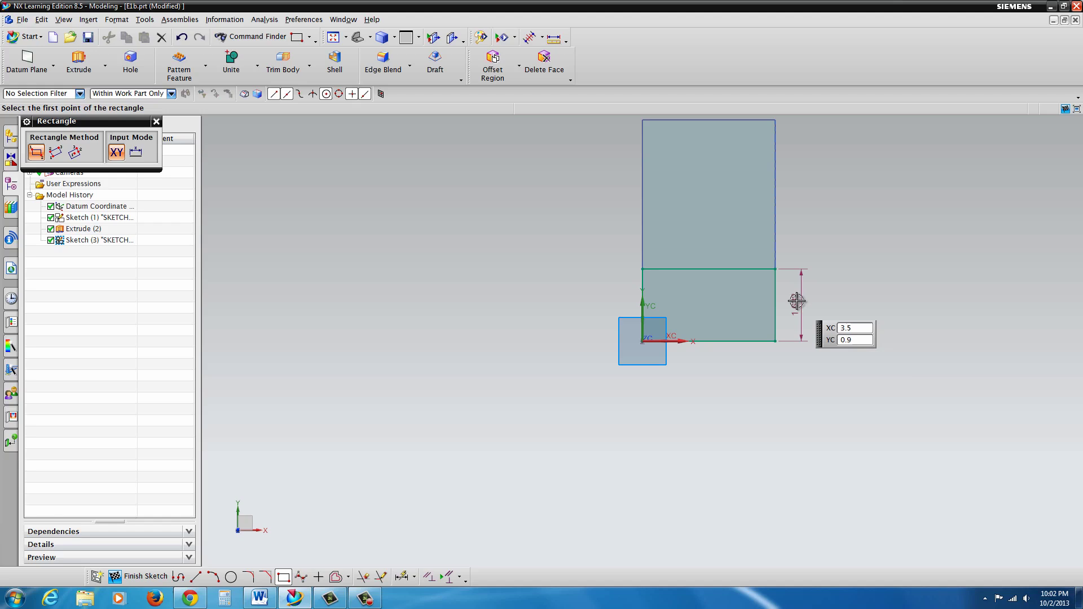
pyautogui.press('Escape')
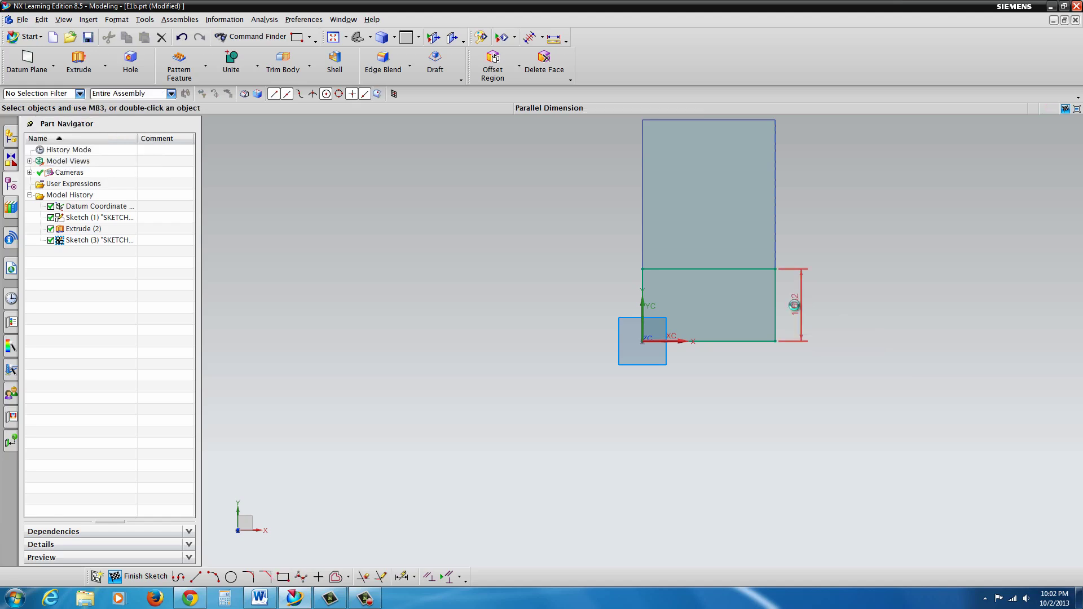
# Step: Set the rectangle's height dimension to 1.5 and view the block in 3-D
pyautogui.doubleClick(794, 304)
pyautogui.write('1.5')
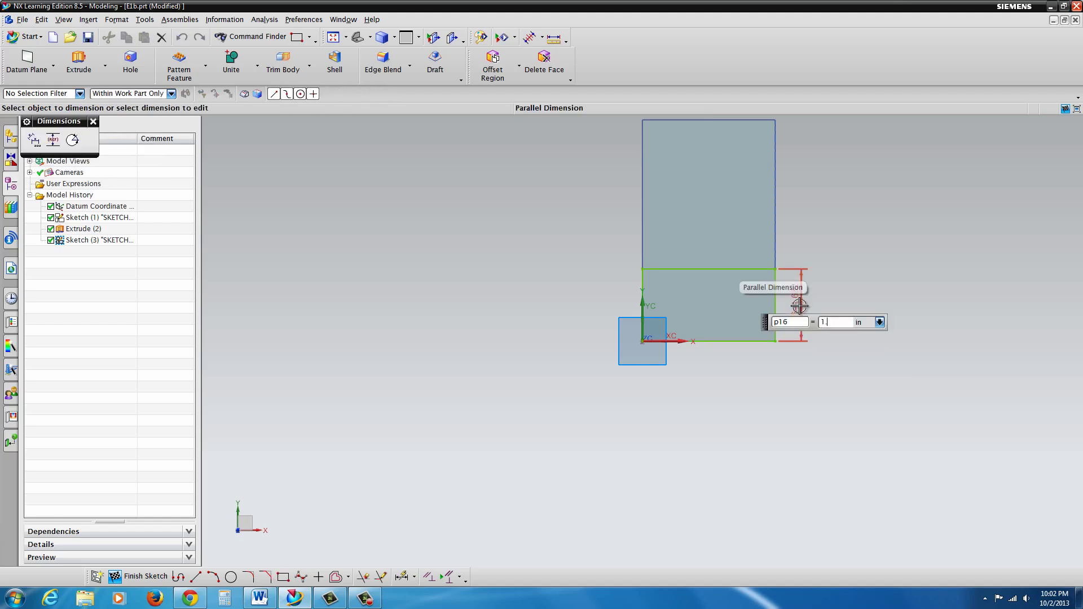
pyautogui.press('Return')
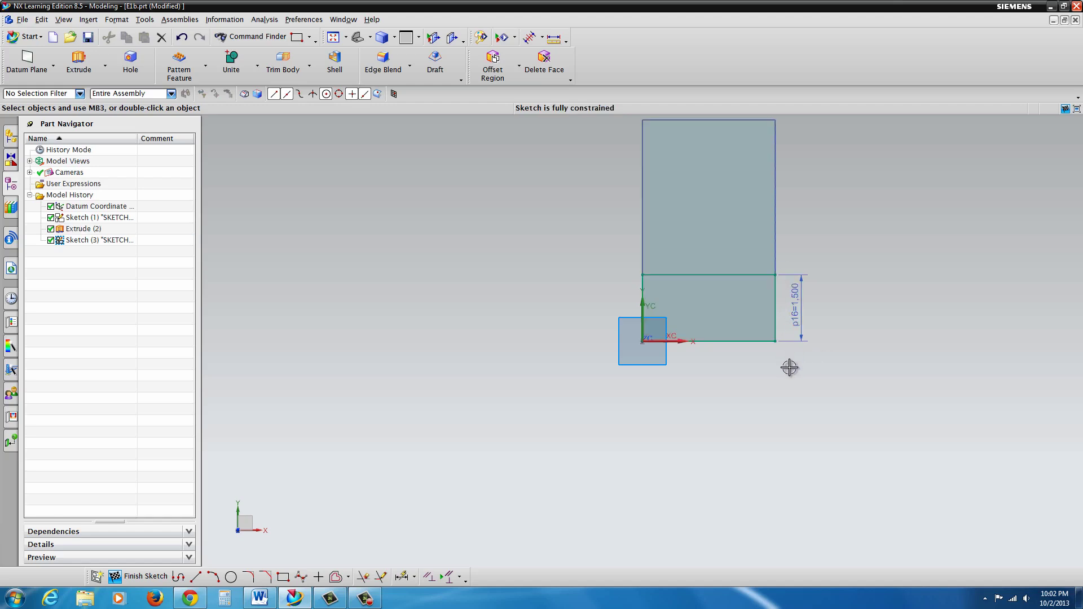
pyautogui.moveTo(790, 367)
pyautogui.mouseDown(button='middle')
pyautogui.moveTo(769, 374)
pyautogui.moveTo(803, 305)
pyautogui.mouseUp(button='middle')
pyautogui.scroll(5, 801, 243)
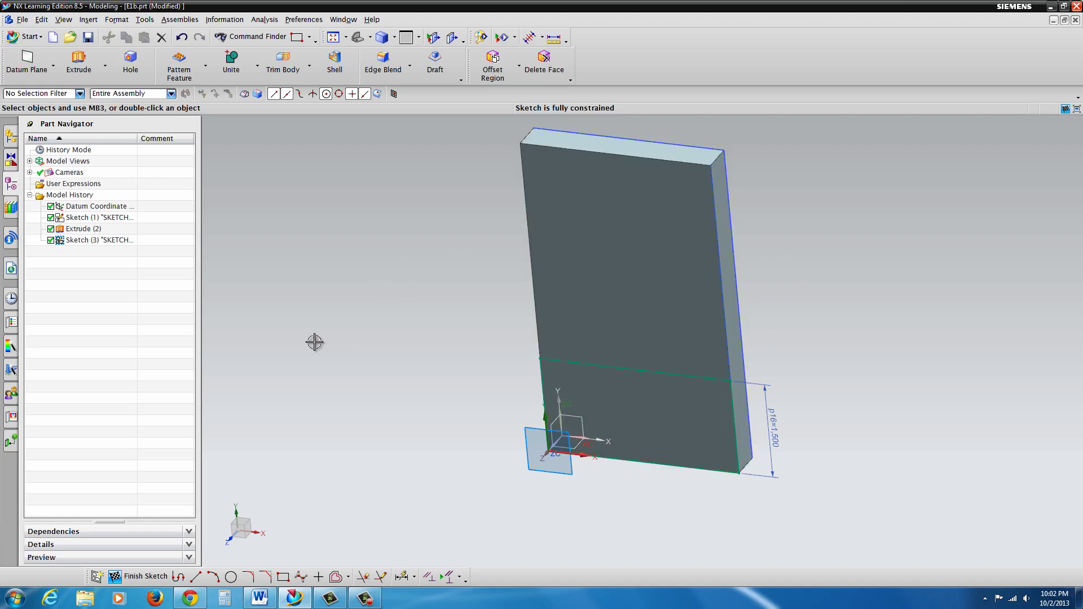
# Step: Extrude the lower rectangle 0.5 in, united with the plate as Extrude (4)
pyautogui.click(78, 61)
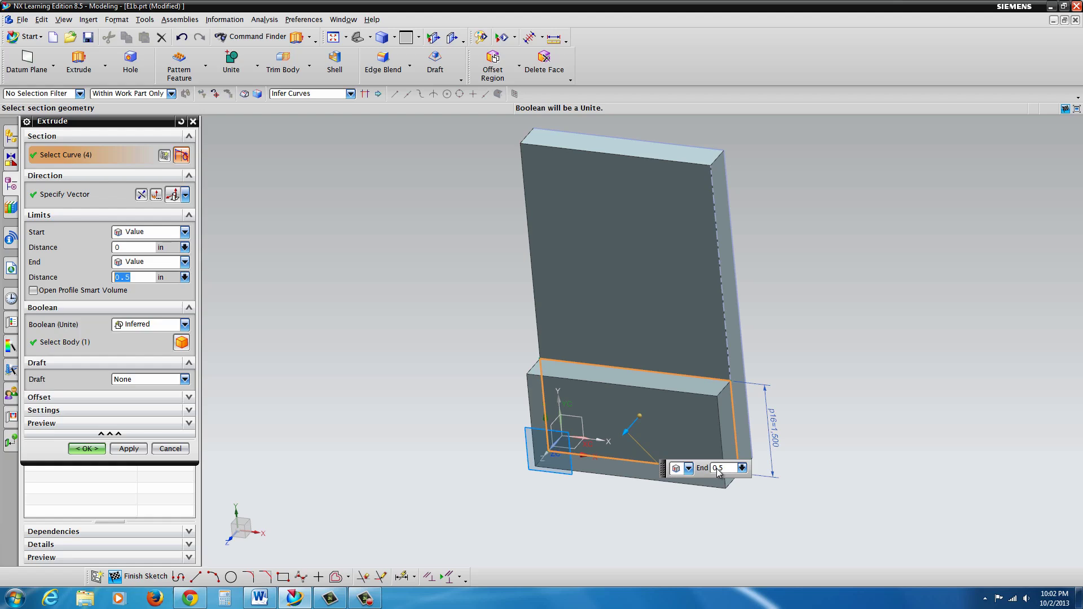
pyautogui.click(688, 468)
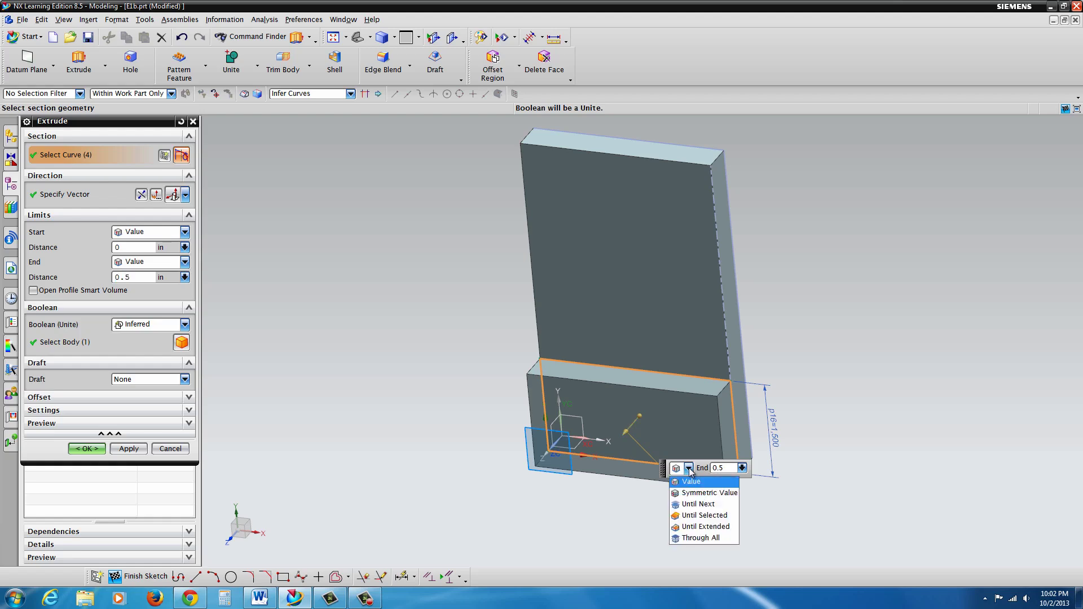
pyautogui.click(726, 468)
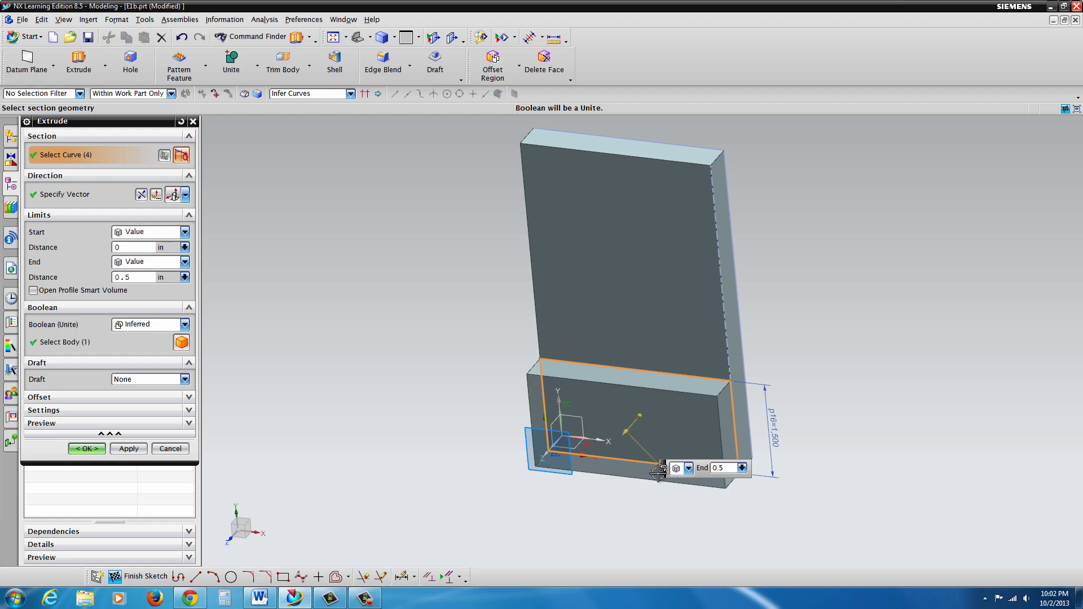
pyautogui.click(87, 449)
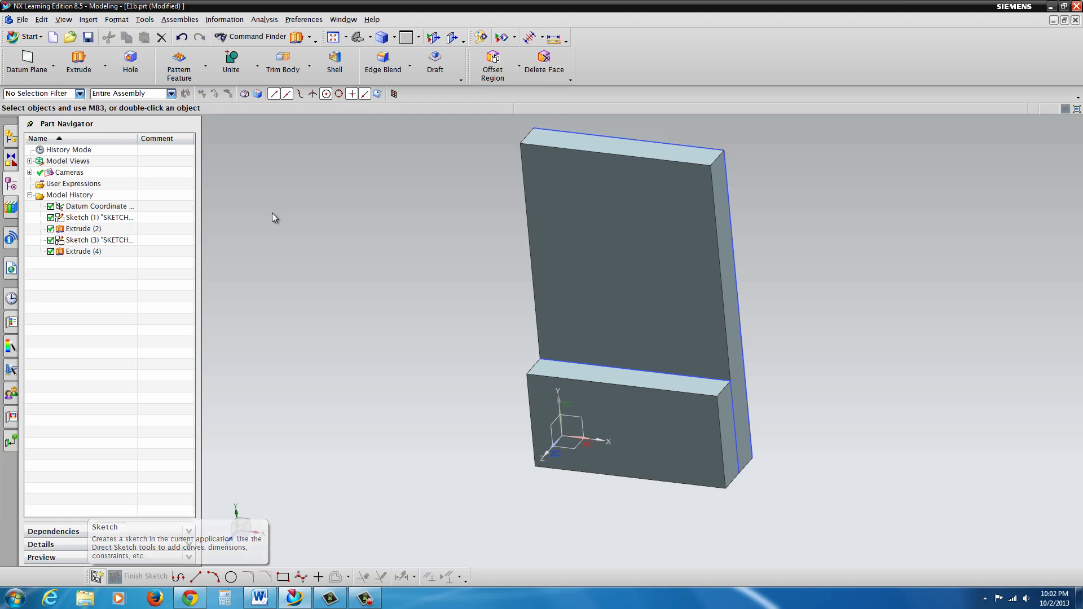
# Step: Start a Hole feature on the plate's large front face to sketch its centre point
pyautogui.click(133, 67)
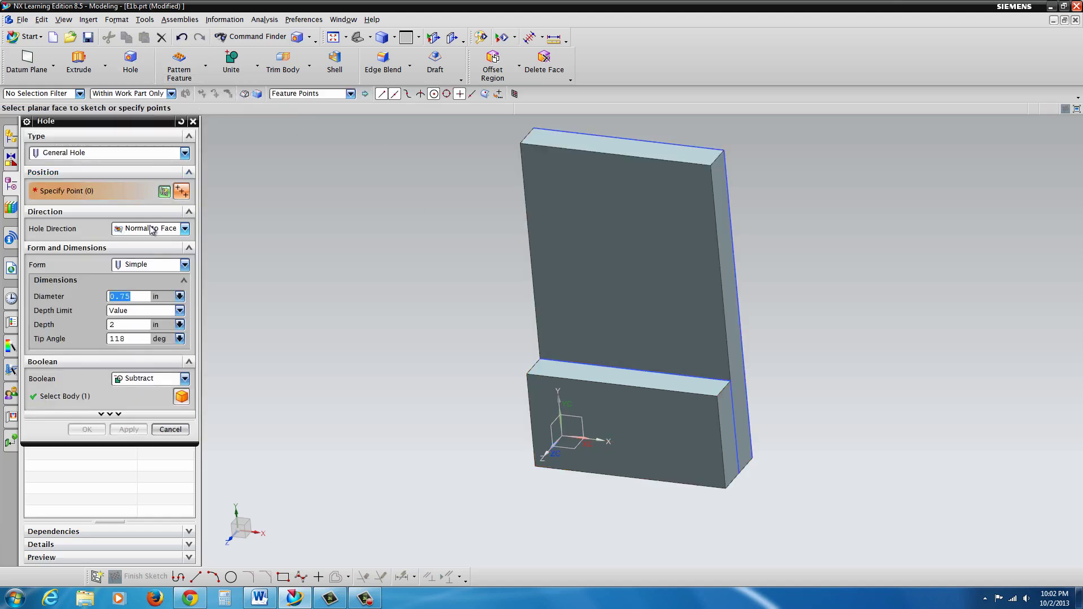
pyautogui.click(587, 226)
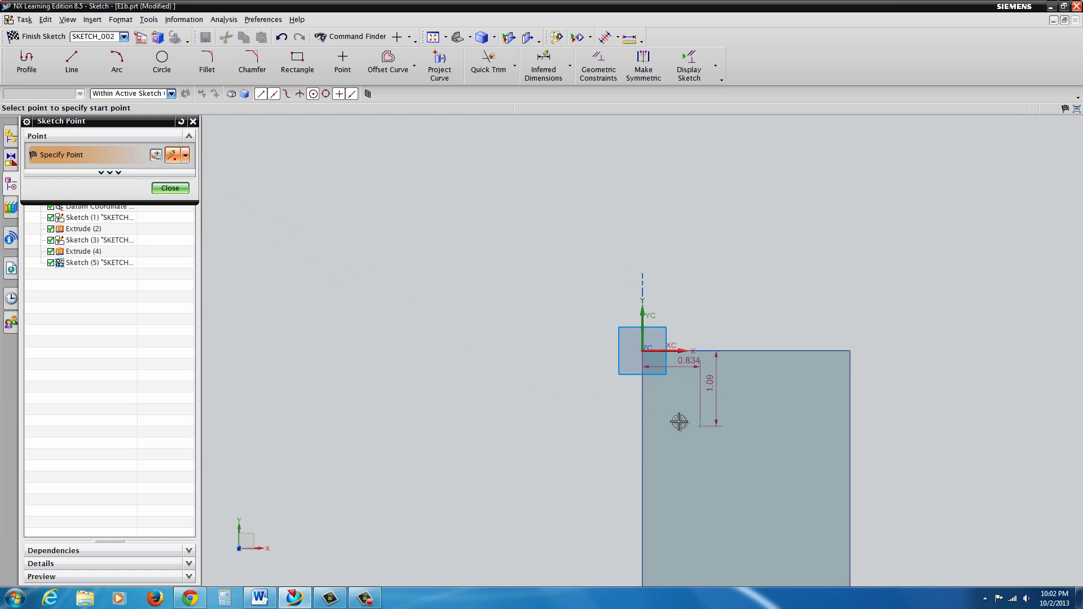
# Step: Undo the extra point and dimension the hole centre 1 in from the top edge
pyautogui.click(710, 384)
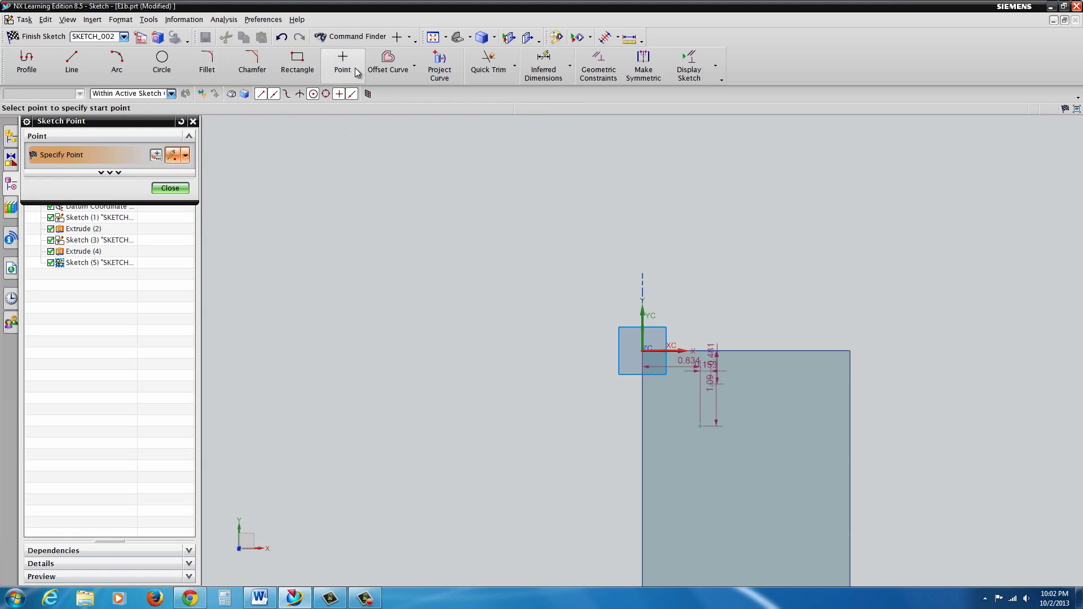
pyautogui.click(282, 37)
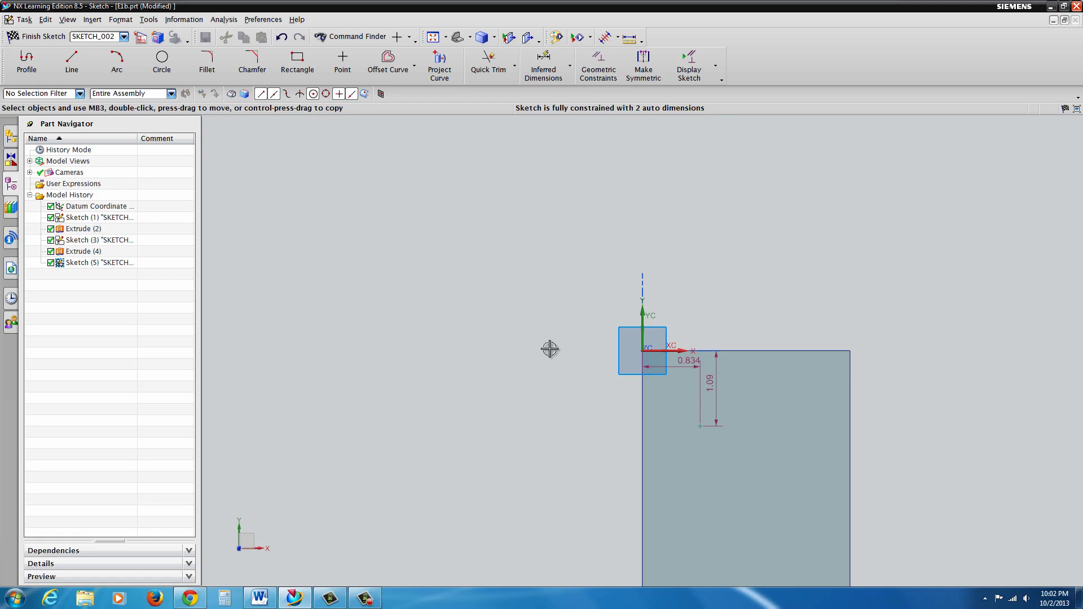
pyautogui.doubleClick(709, 385)
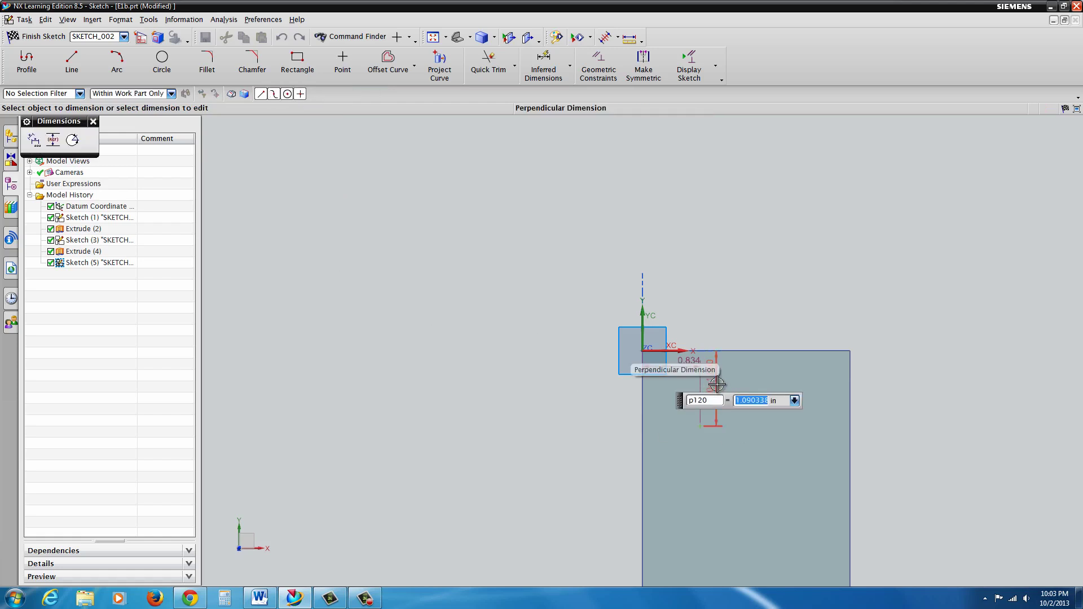
pyautogui.write('1')
pyautogui.press('Return')
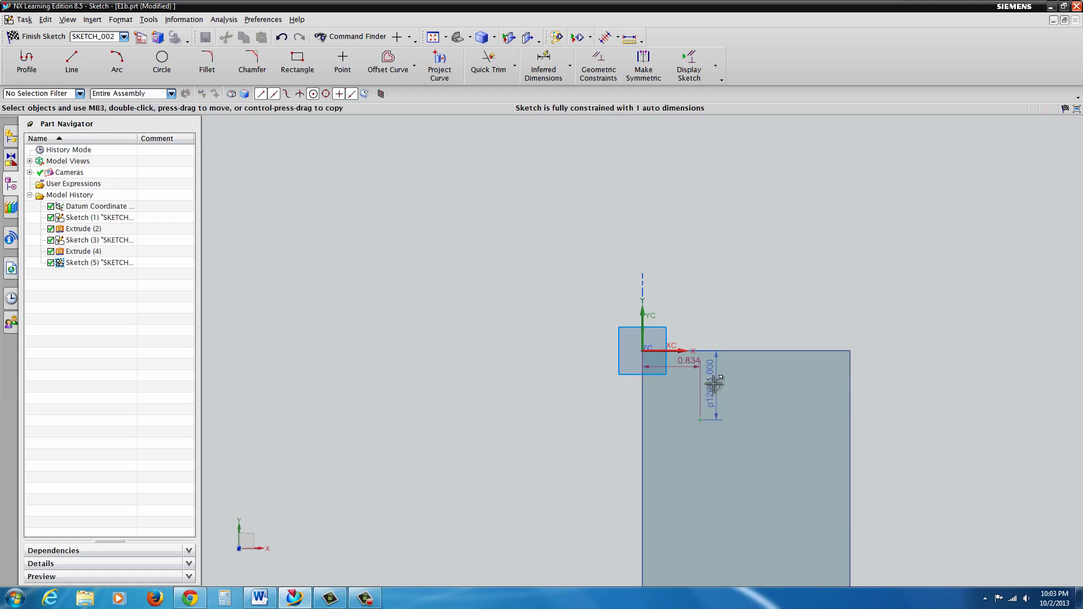
pyautogui.moveTo(714, 383); pyautogui.dragTo(576, 389)
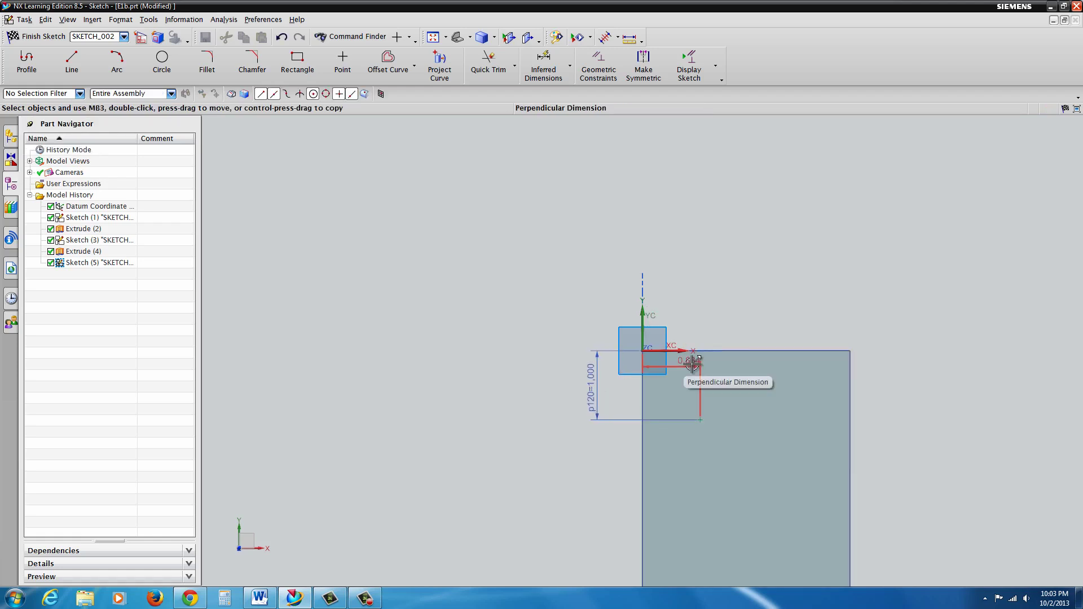
# Step: Set the hole centre 1 in from the left edge, fully constraining Sketch (5)
pyautogui.moveTo(684, 363); pyautogui.dragTo(666, 301)
pyautogui.doubleClick(666, 301)
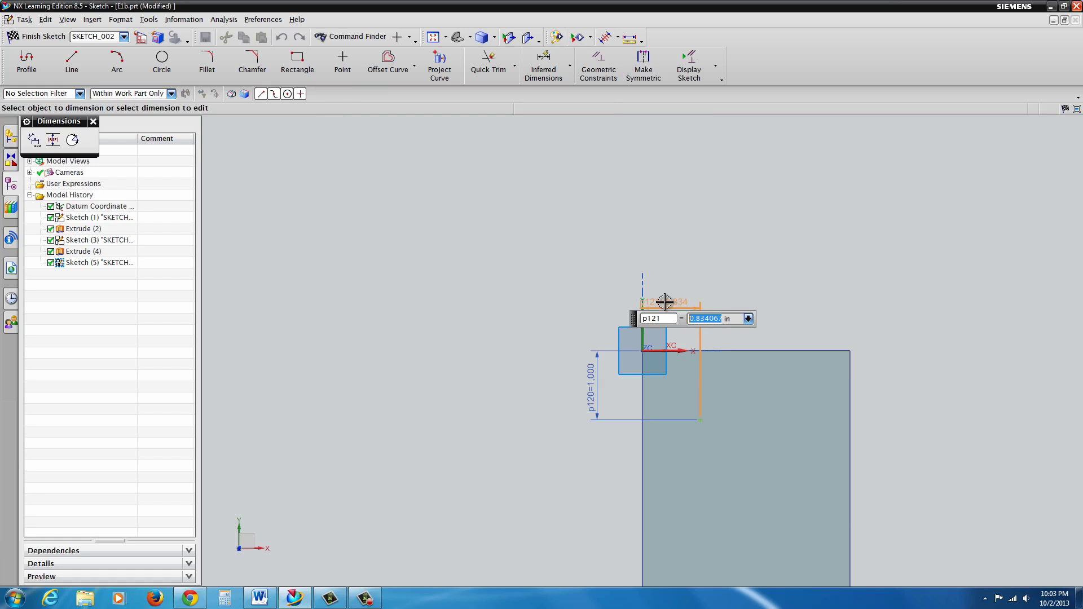
pyautogui.press('Return')
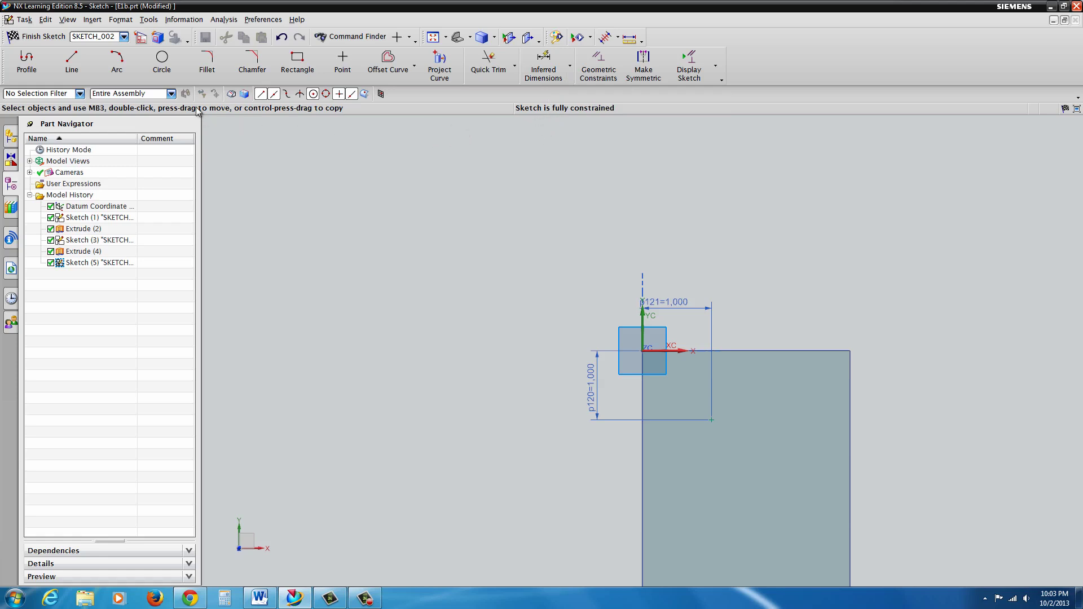
pyautogui.click(170, 93)
pyautogui.click(171, 94)
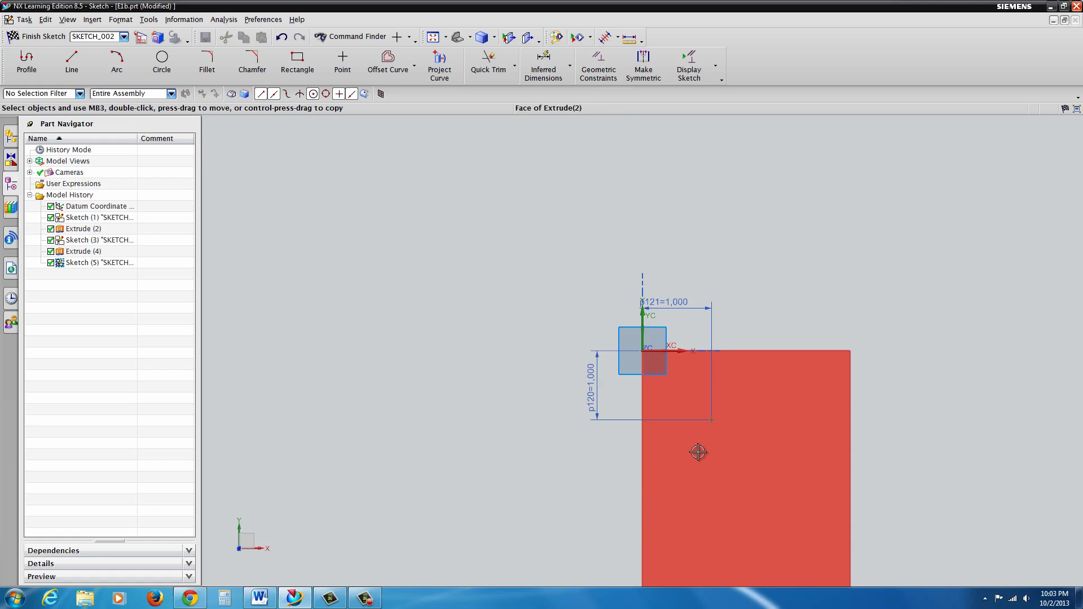
pyautogui.moveTo(718, 484); pyautogui.dragTo(526, 487, button='middle')
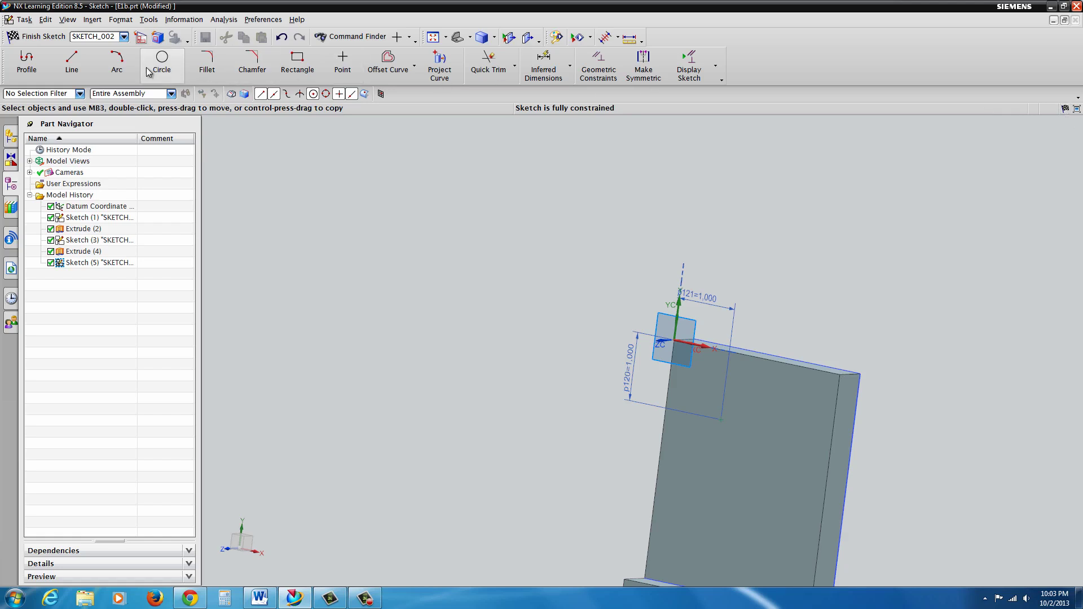
# Step: Create a 0.75 in diameter hole with Through Body depth limit
pyautogui.click(17, 37)
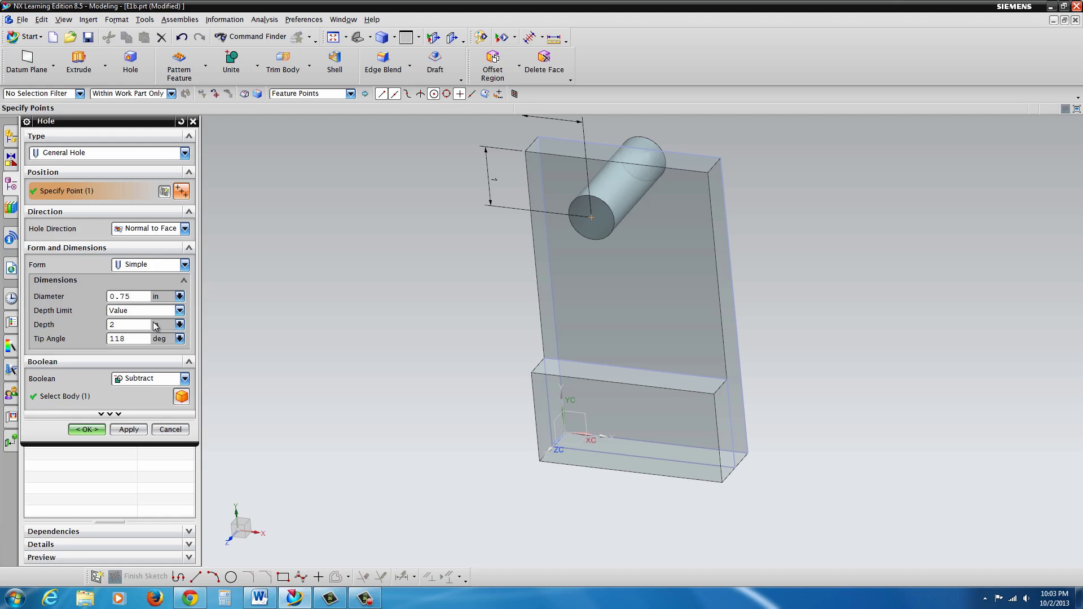
pyautogui.click(180, 310)
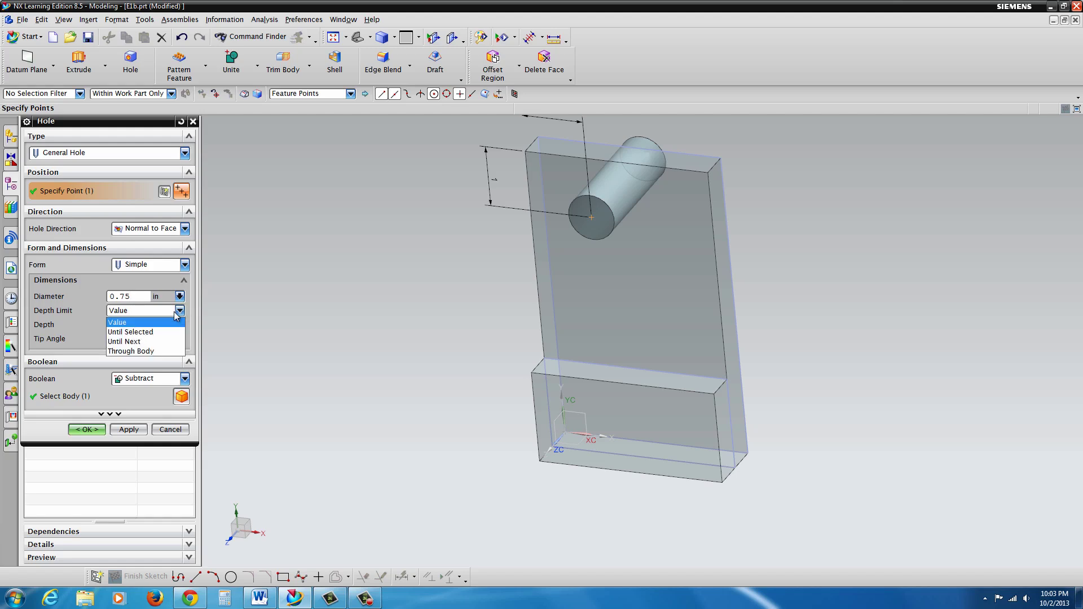
pyautogui.click(146, 352)
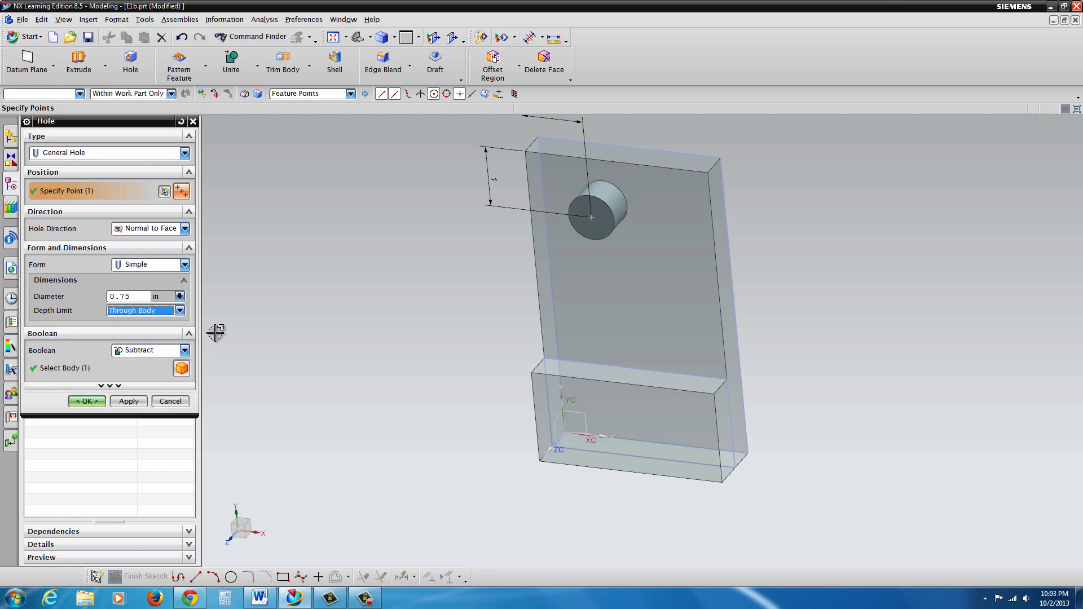
pyautogui.click(87, 401)
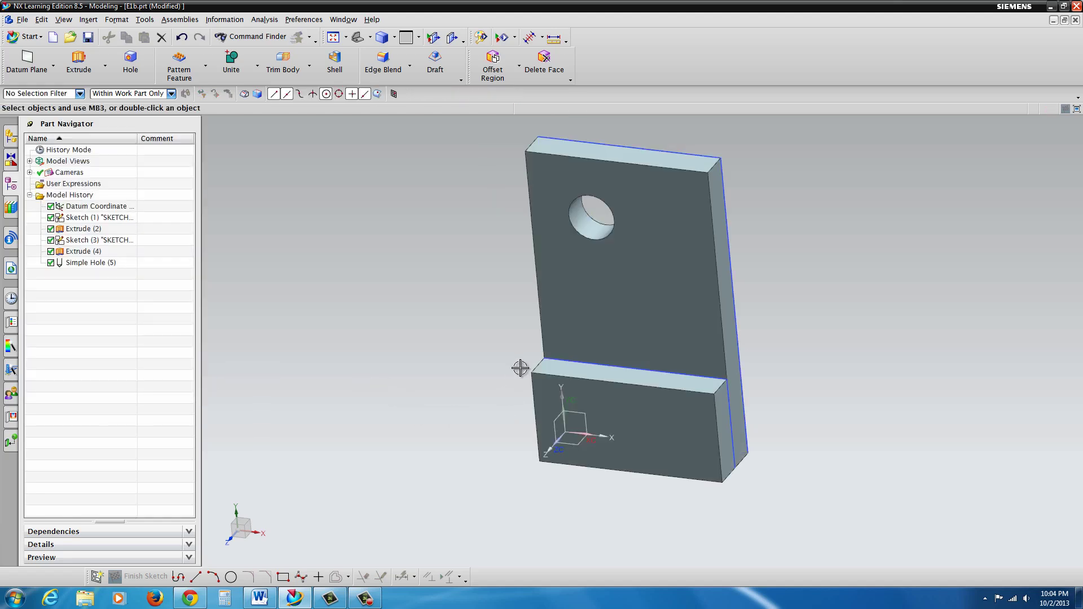
# Step: Add 0.75 in circular edge blends to the plate's and base's right corner edges
pyautogui.moveTo(490, 395); pyautogui.dragTo(542, 384, button='middle')
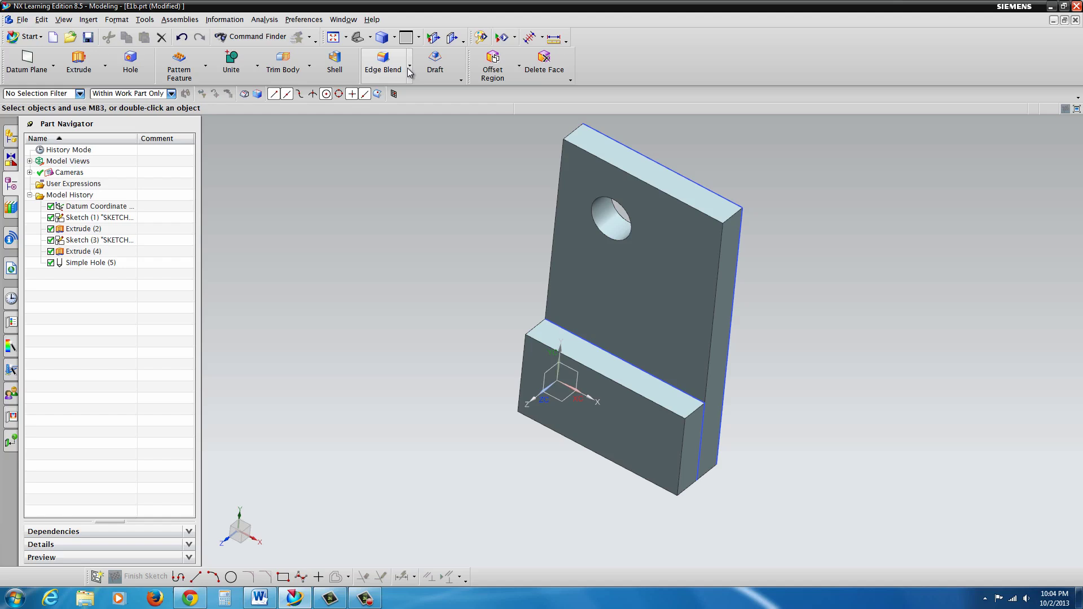
pyautogui.click(386, 63)
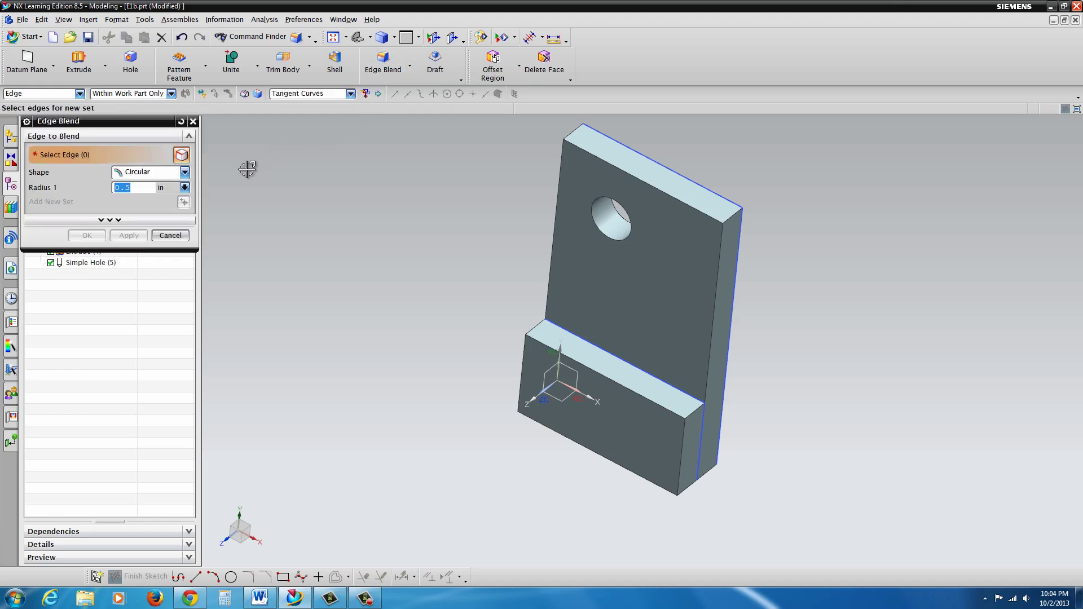
pyautogui.click(185, 172)
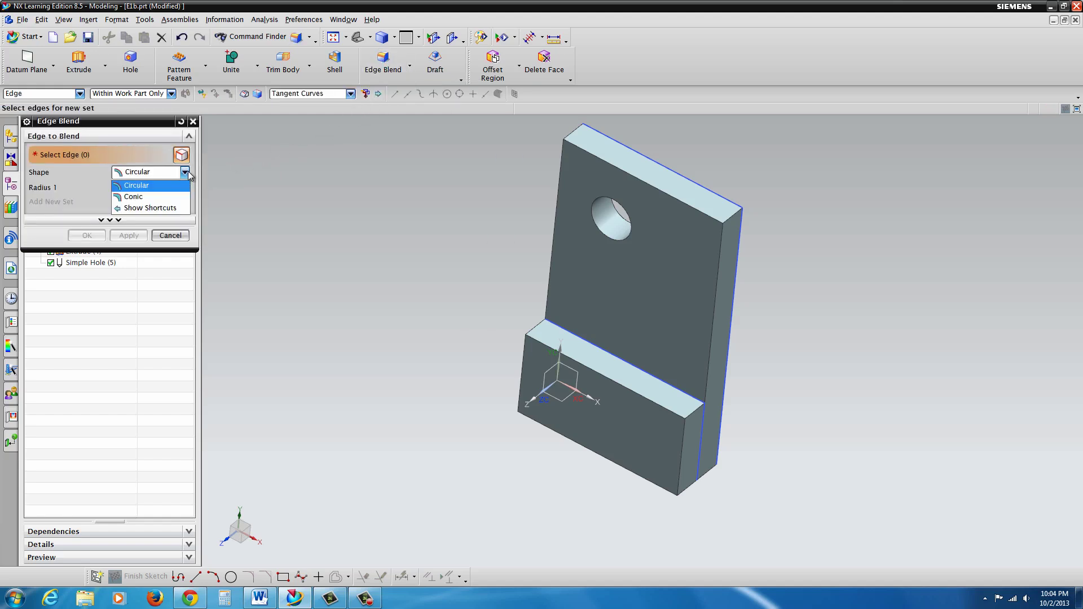
pyautogui.click(138, 186)
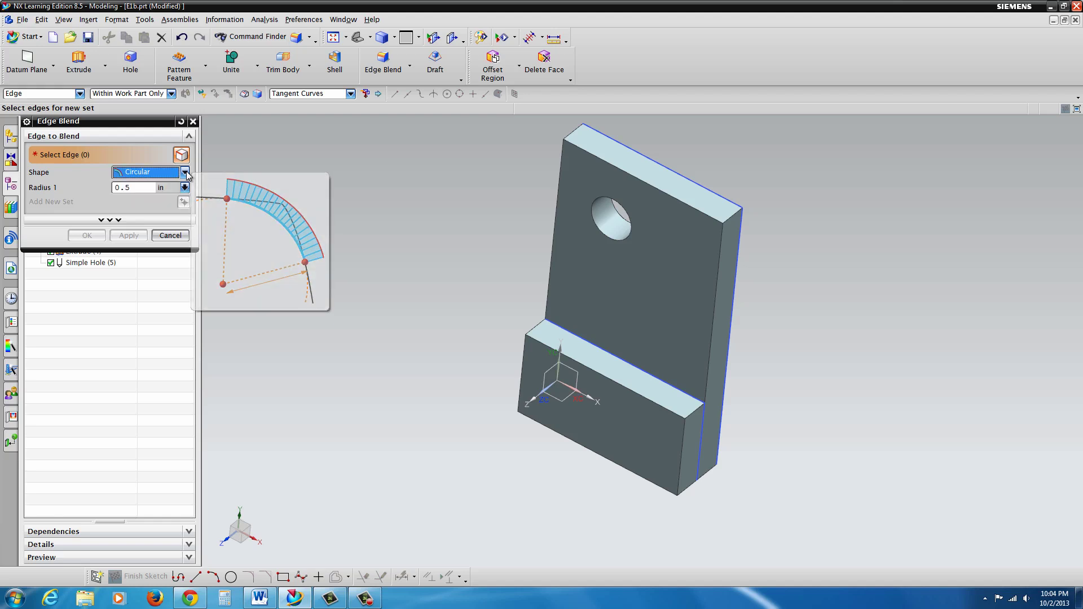
pyautogui.click(136, 188)
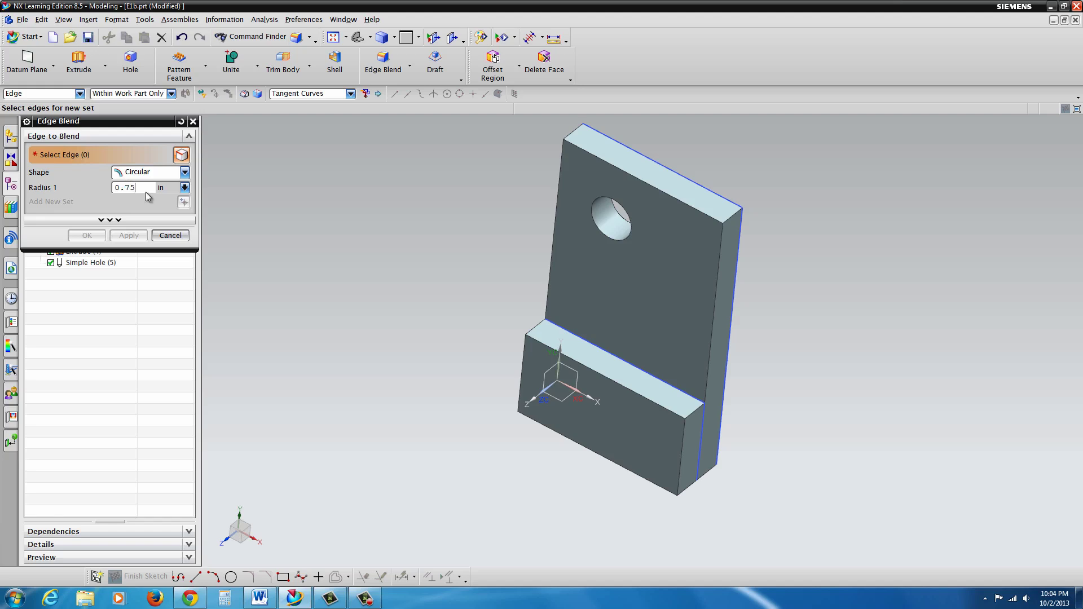
pyautogui.click(732, 217)
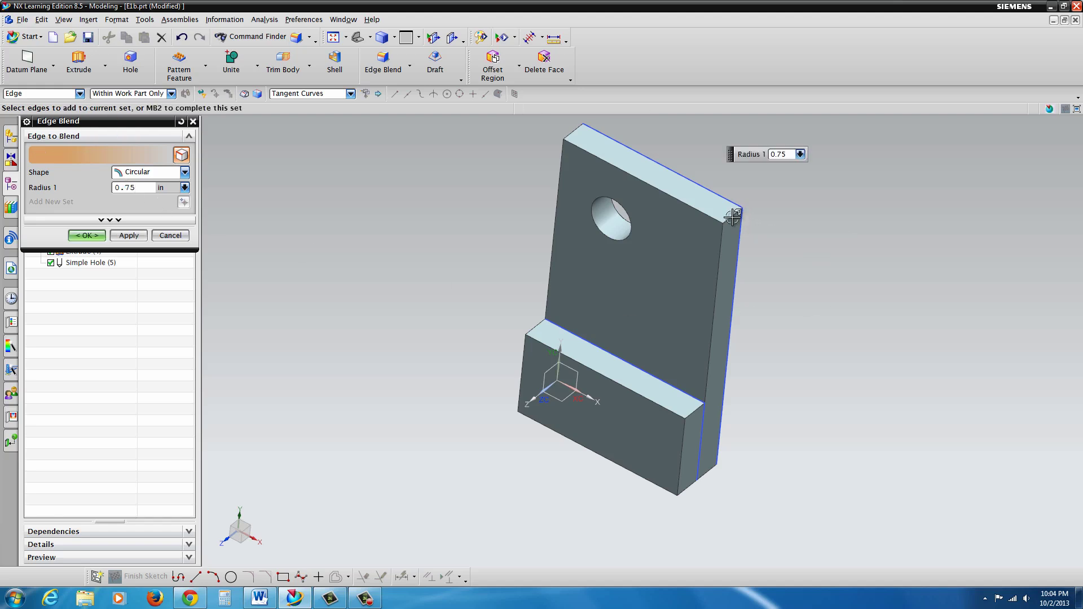
pyautogui.click(693, 414)
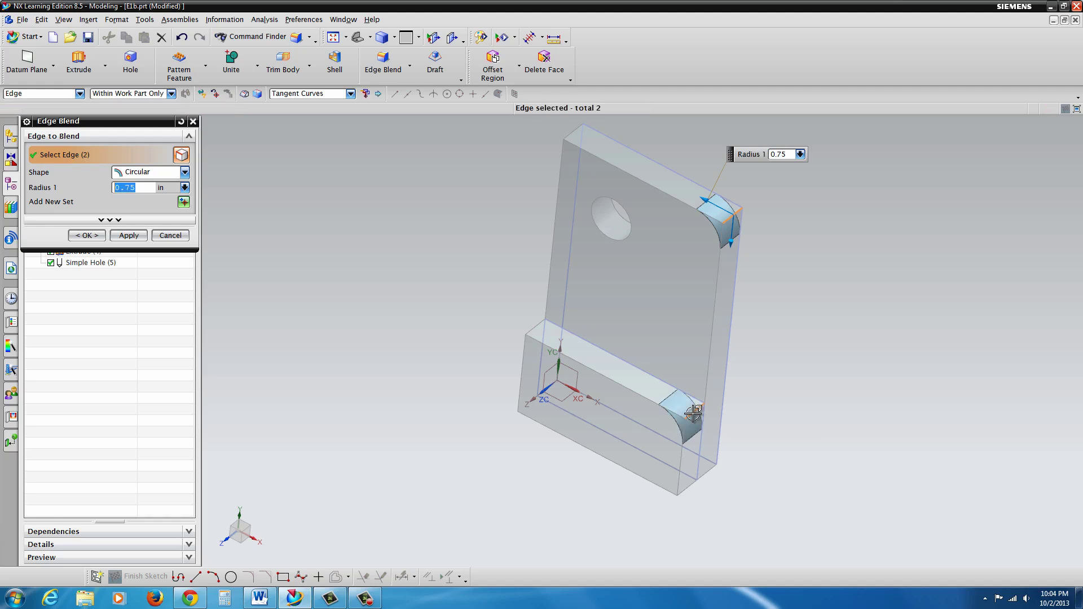
pyautogui.click(87, 235)
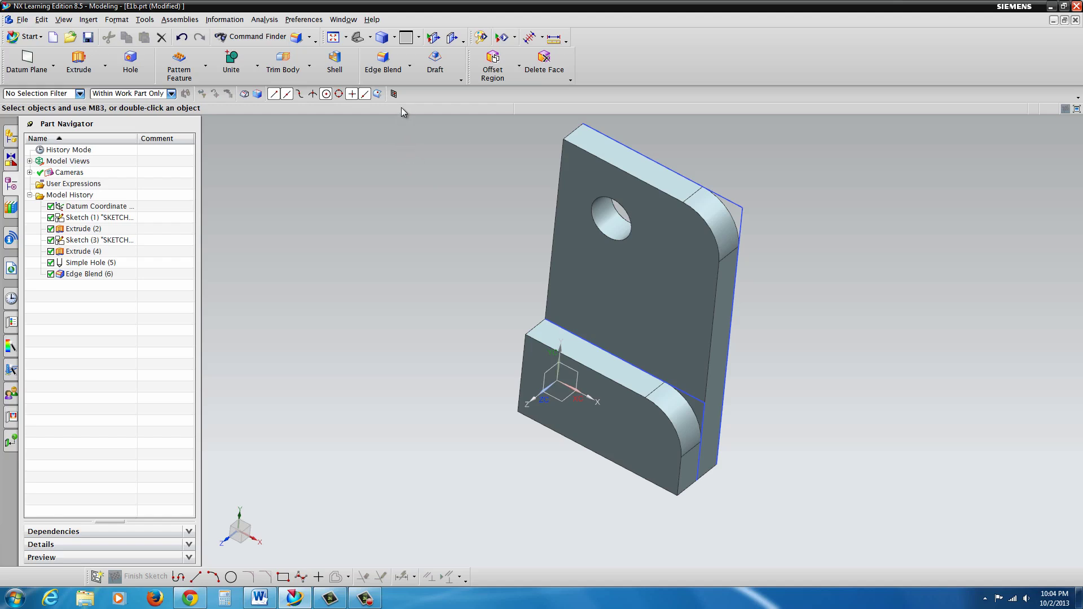
# Step: Chamfer the plate's and base's rounded front edge chains with a 0.125 in symmetric chamfer
pyautogui.click(410, 68)
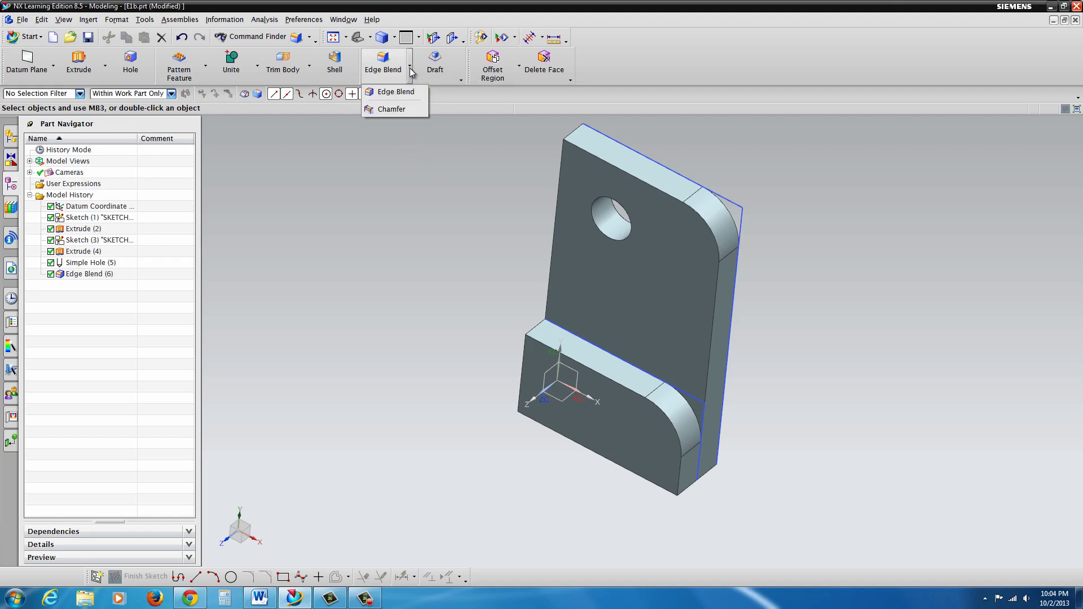
pyautogui.click(381, 110)
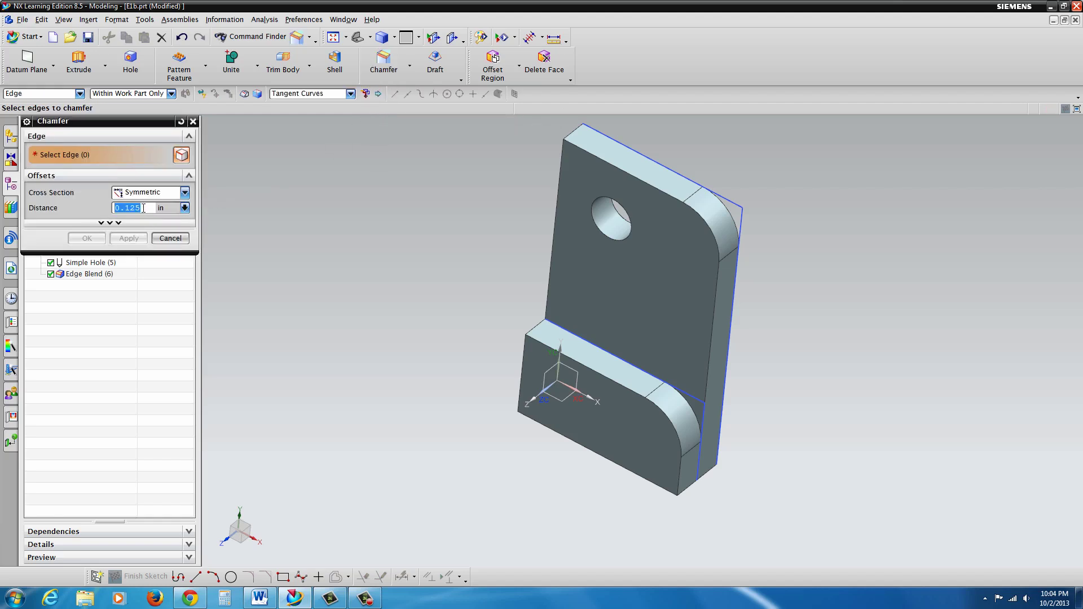
pyautogui.click(184, 193)
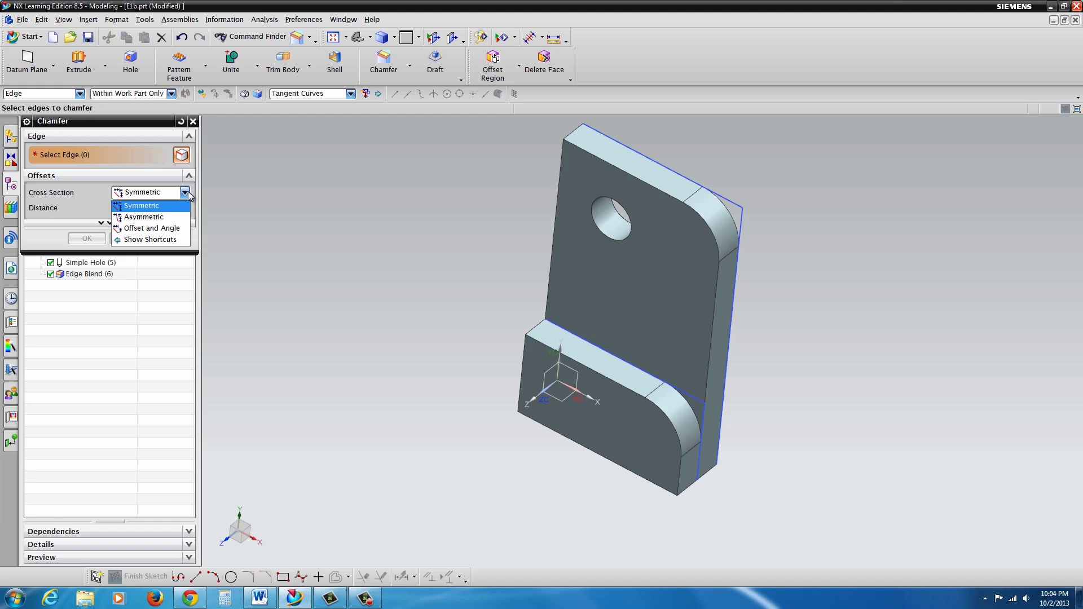
pyautogui.click(188, 195)
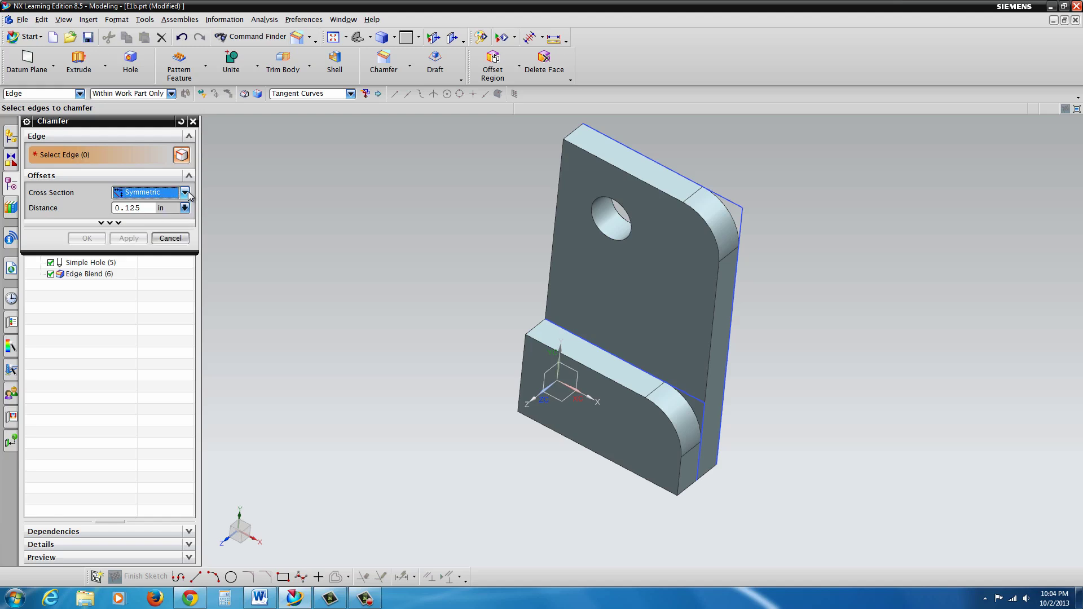
pyautogui.click(694, 210)
pyautogui.click(630, 390)
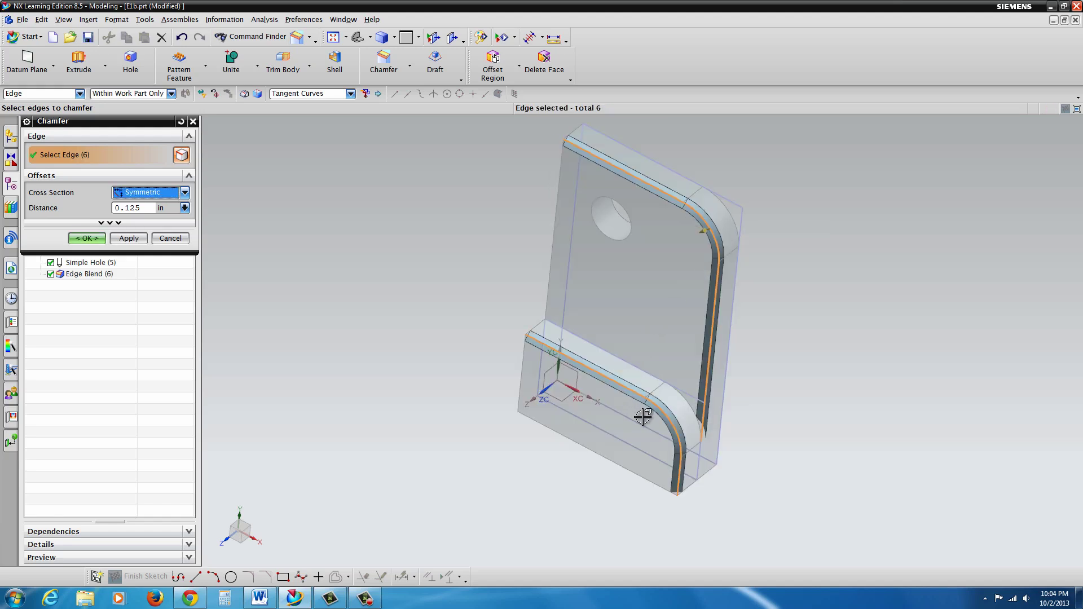
pyautogui.click(88, 238)
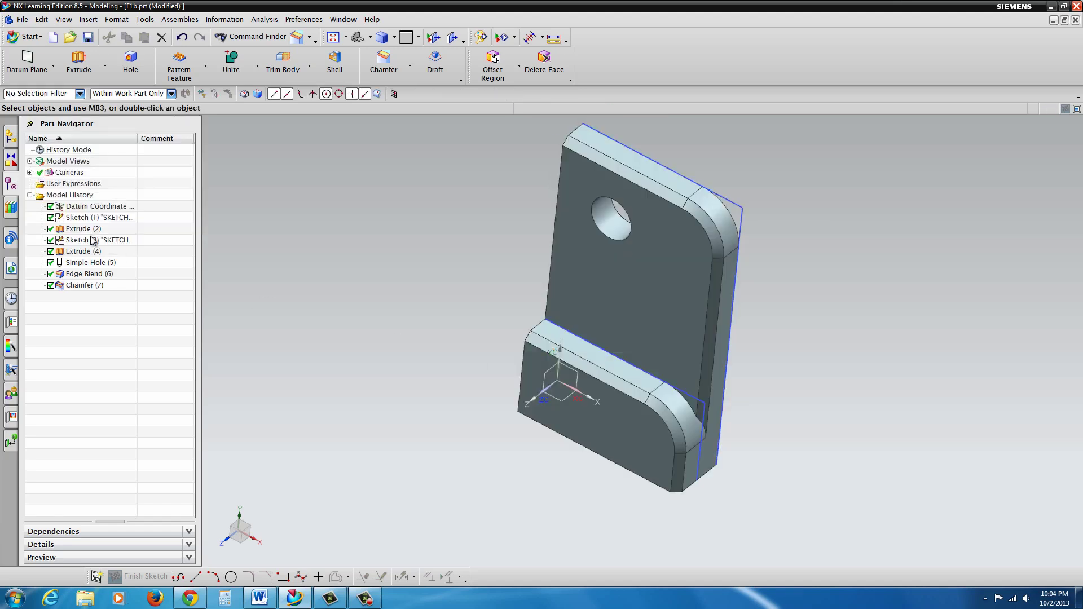
# Step: Shell the part to 0.06 in, removing the large flat, front side and right side faces
pyautogui.moveTo(491, 300); pyautogui.dragTo(589, 409, button='middle')
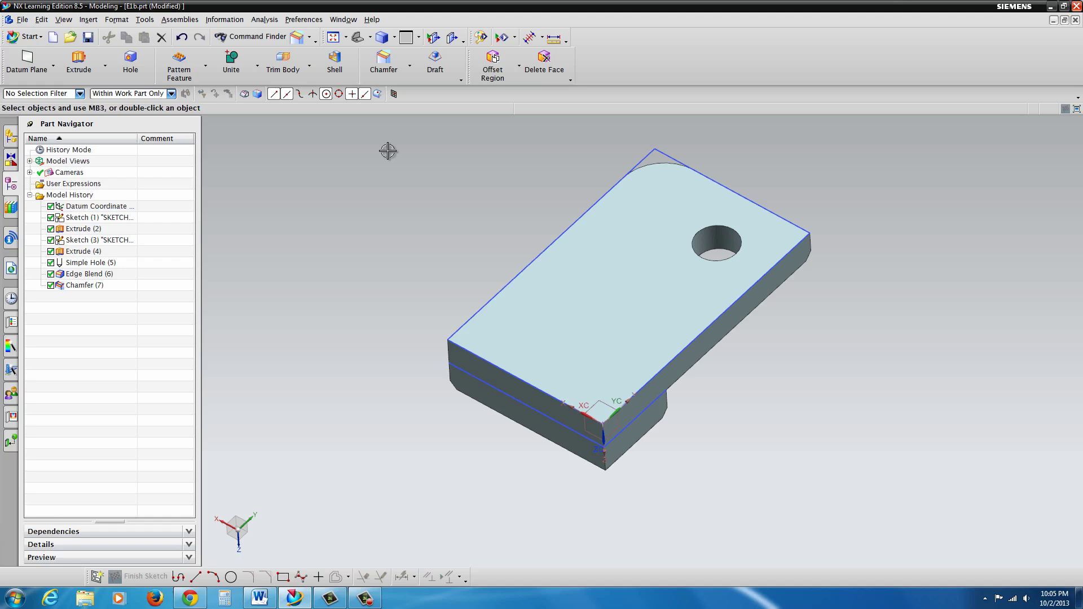
pyautogui.click(335, 61)
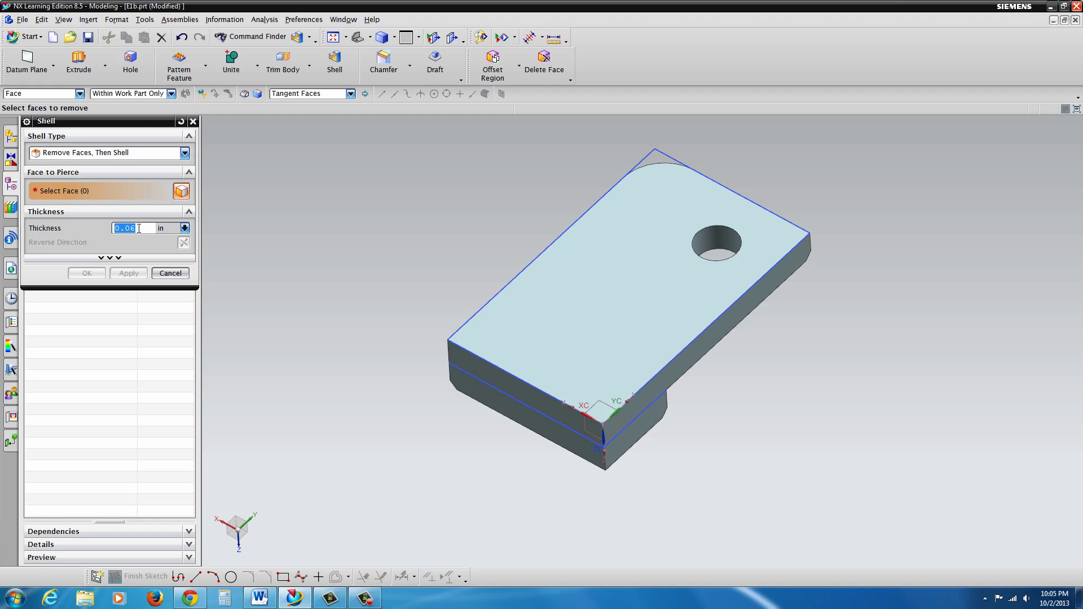
pyautogui.click(551, 353)
pyautogui.click(524, 394)
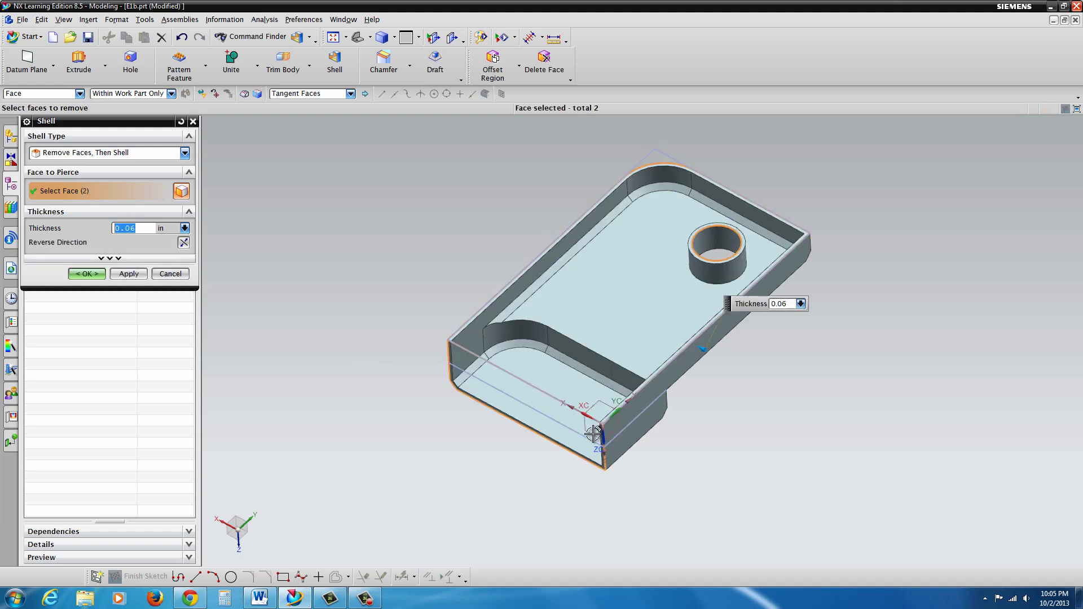
pyautogui.click(643, 401)
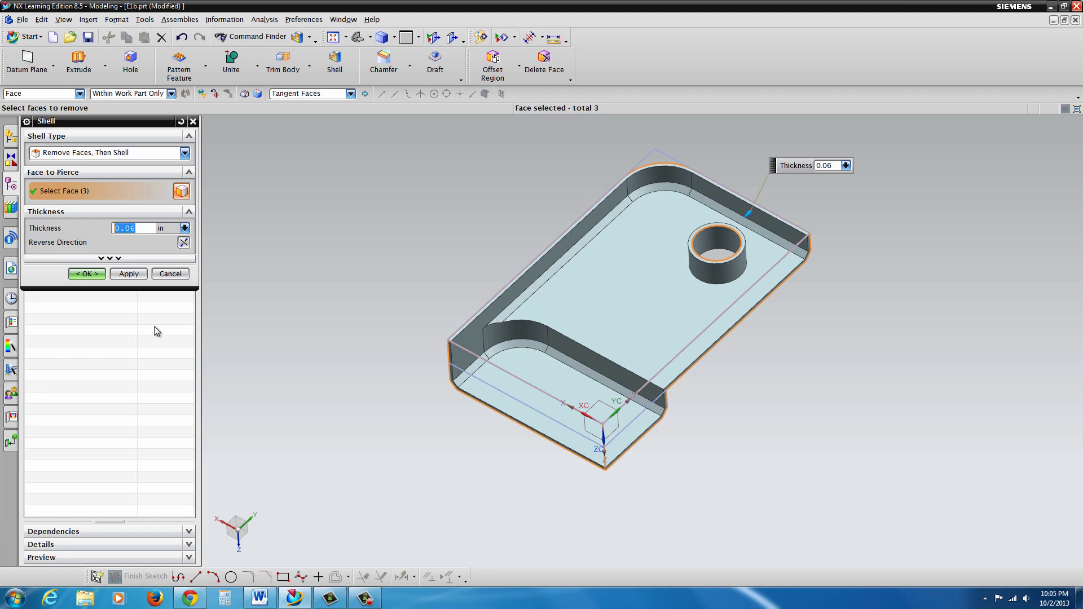
pyautogui.click(88, 274)
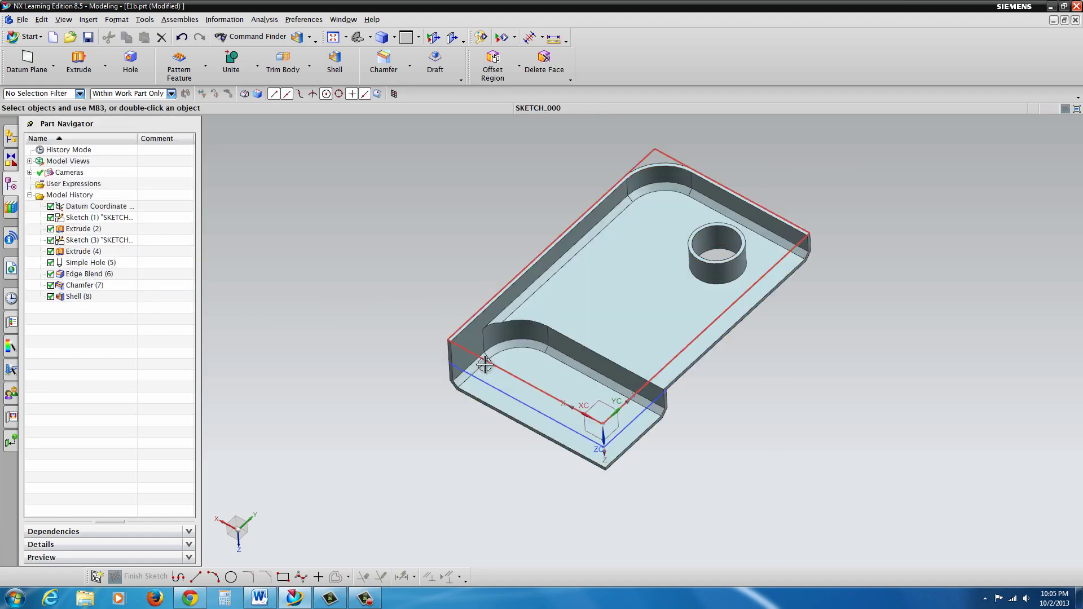
# Step: Hide Sketch (1) and Sketch (3), leaving only the shelled bracket visible
pyautogui.click(517, 372)
pyautogui.click(517, 375)
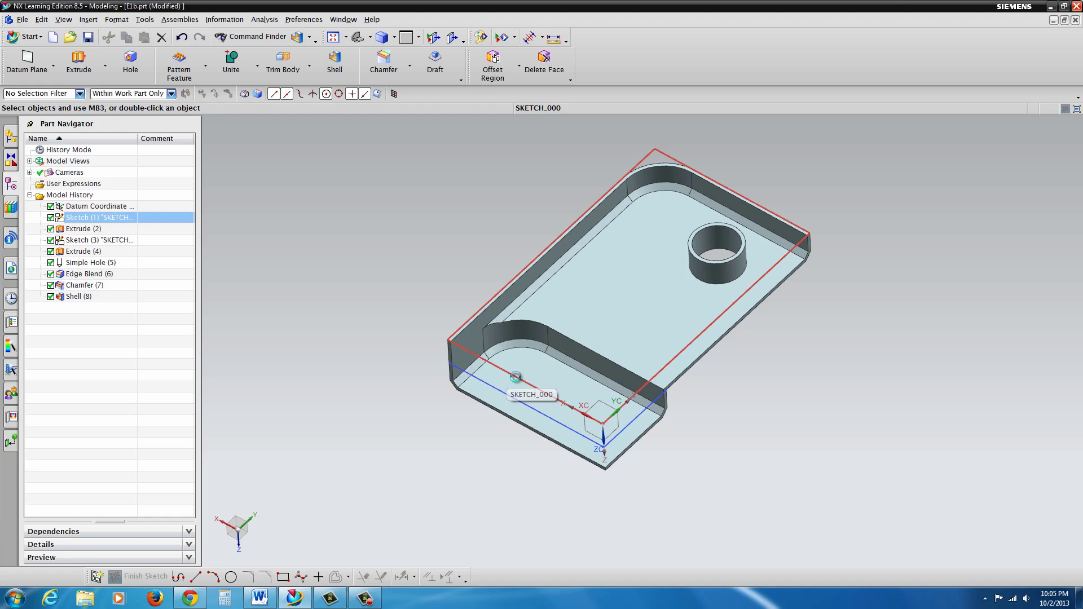
pyautogui.click(516, 377)
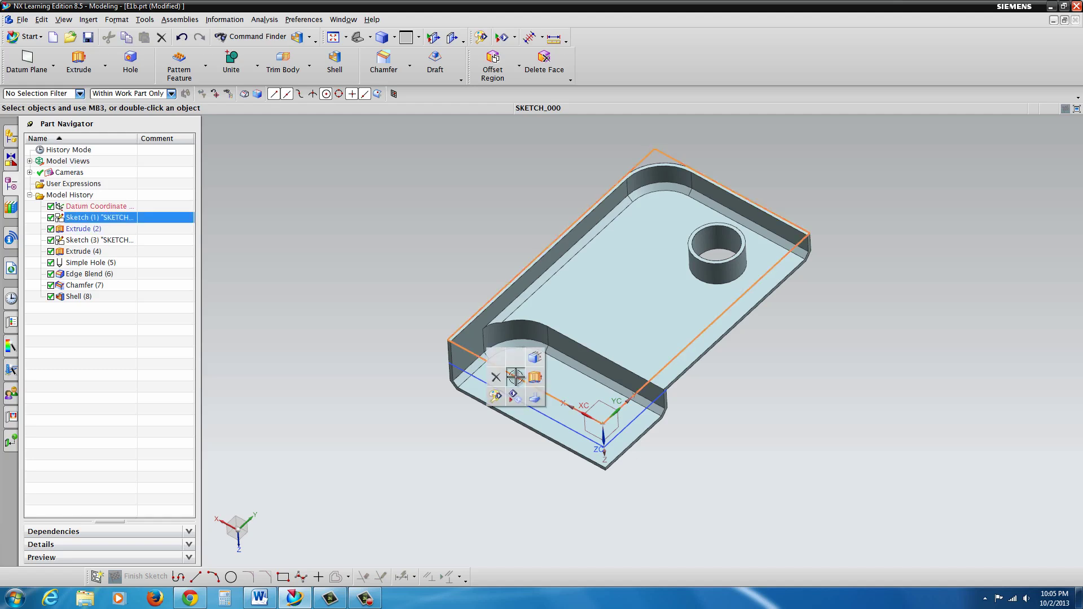
pyautogui.click(515, 396)
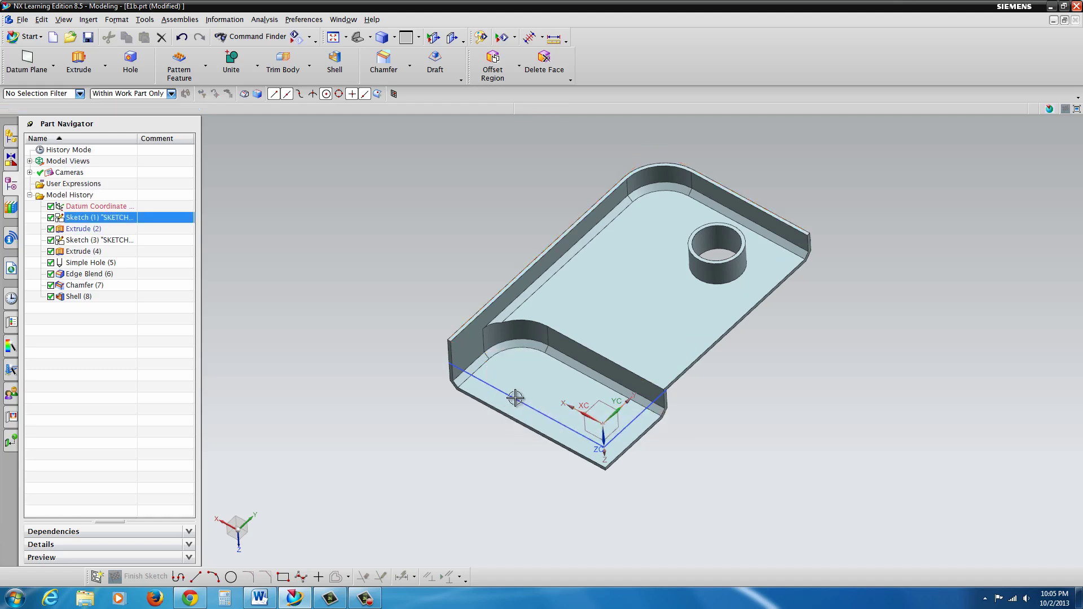
pyautogui.click(511, 396)
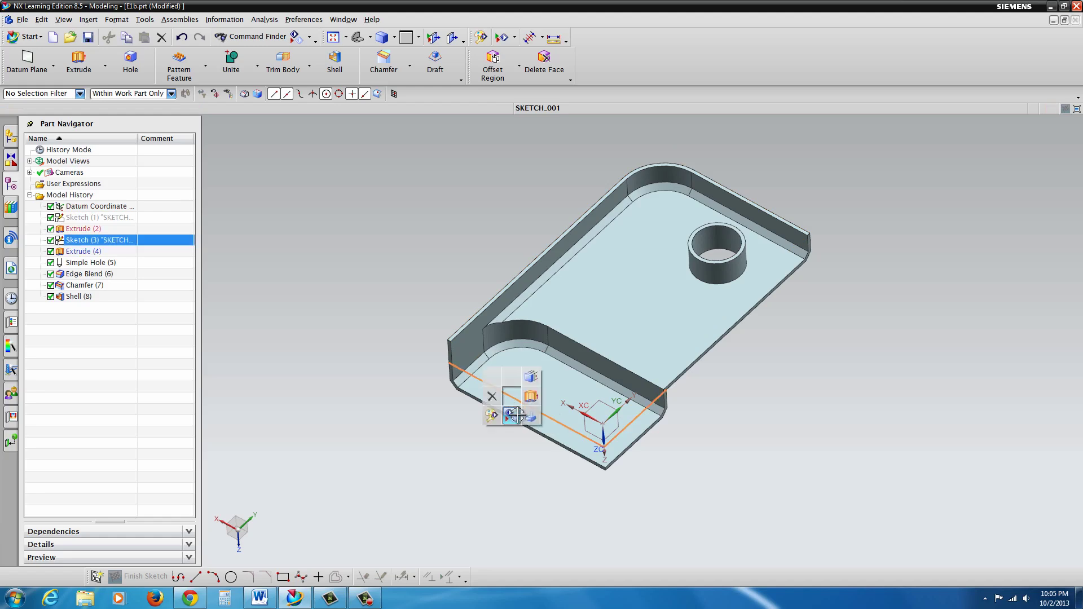
pyautogui.click(511, 396)
pyautogui.moveTo(778, 378); pyautogui.dragTo(472, 377, button='middle')
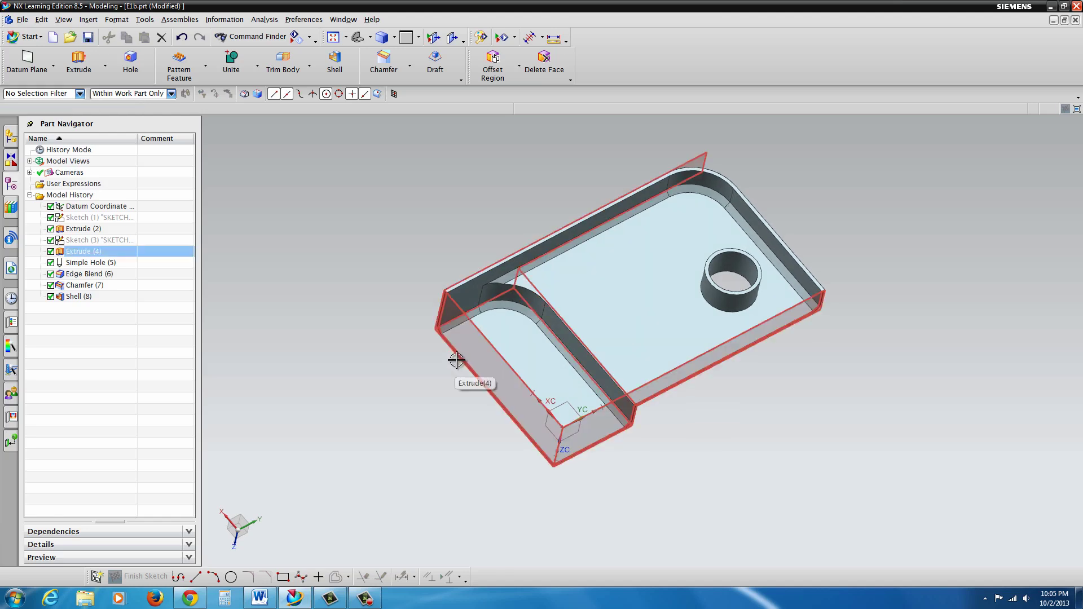